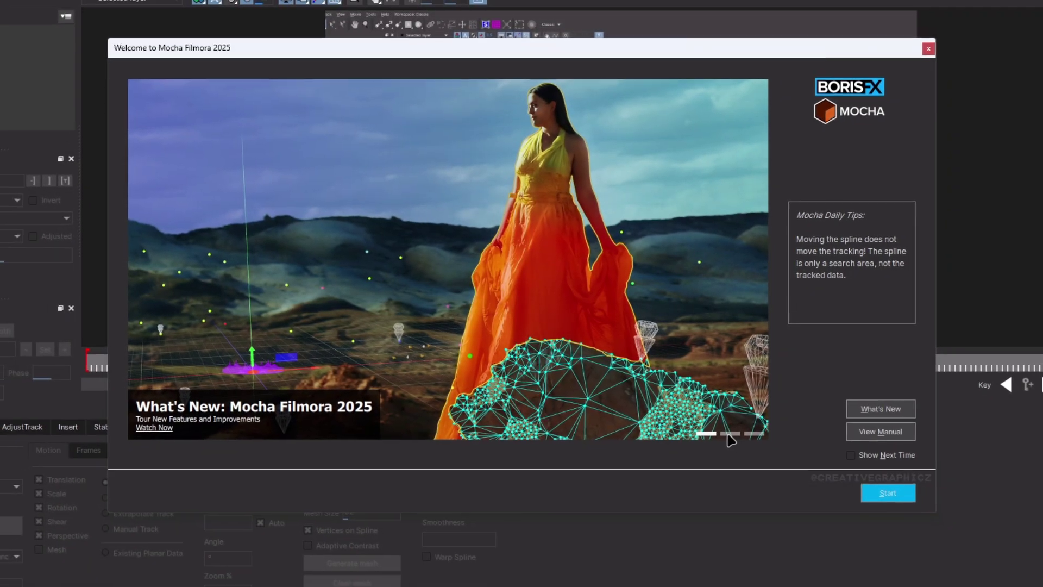
- Dismiss the Mocha welcome carousel to reveal the Face Tracking TUT project with Clip 1 and Clip 2
click(716, 426)
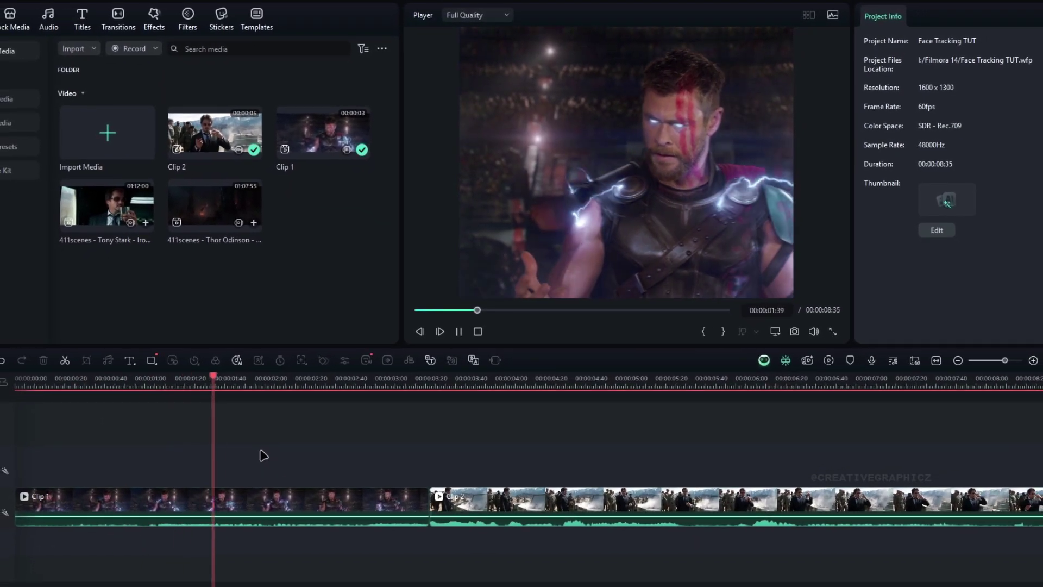
- Pause playback, set the playhead to 00:00:01:55 and select Clip 1
click(302, 395)
drag(303, 380, 246, 382)
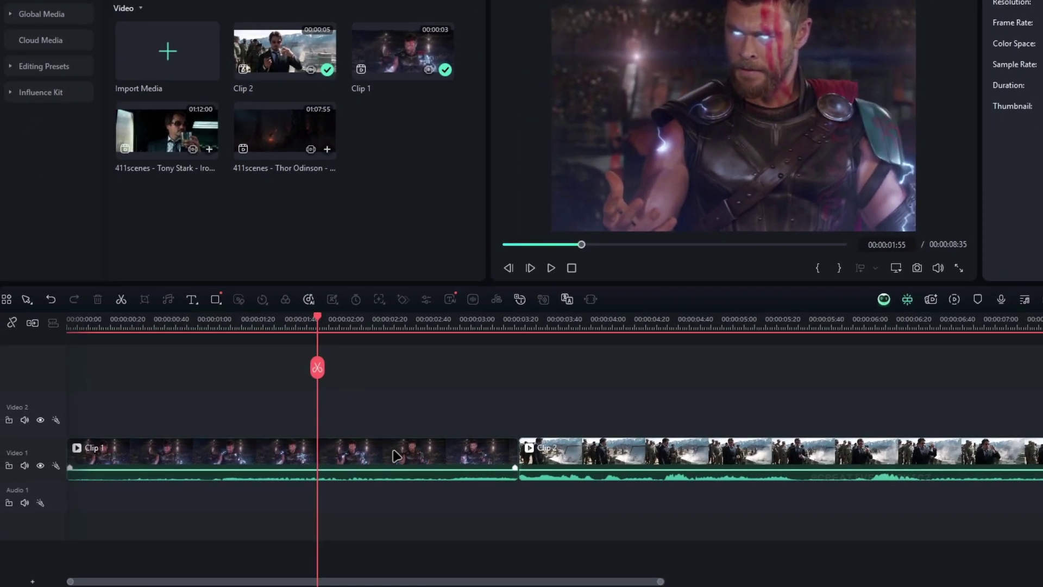
click(395, 455)
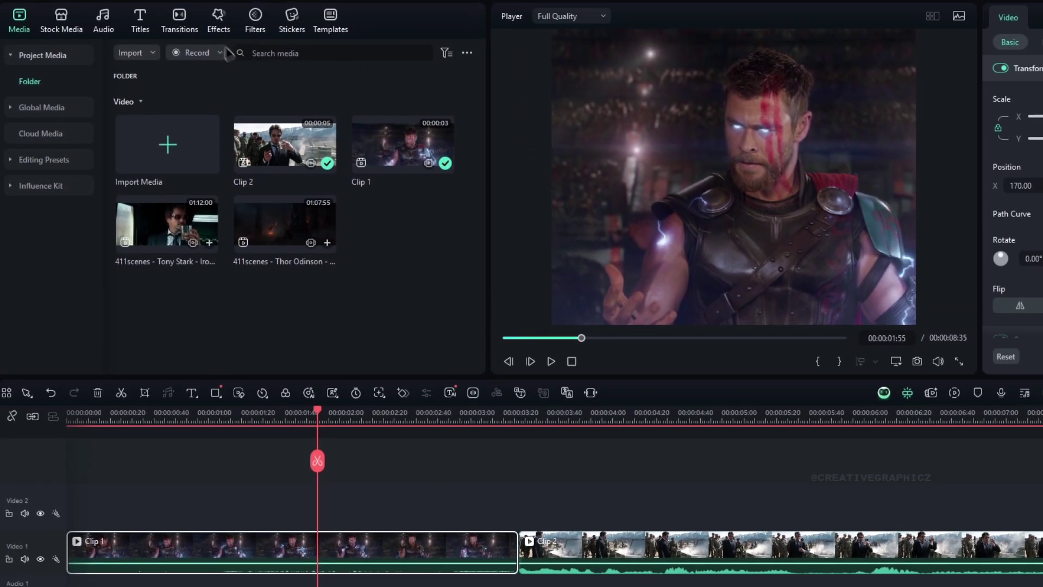
- Apply Boris FX's Mocha Filmora effect to Clip 1 and launch its Mocha UI
click(218, 23)
click(56, 90)
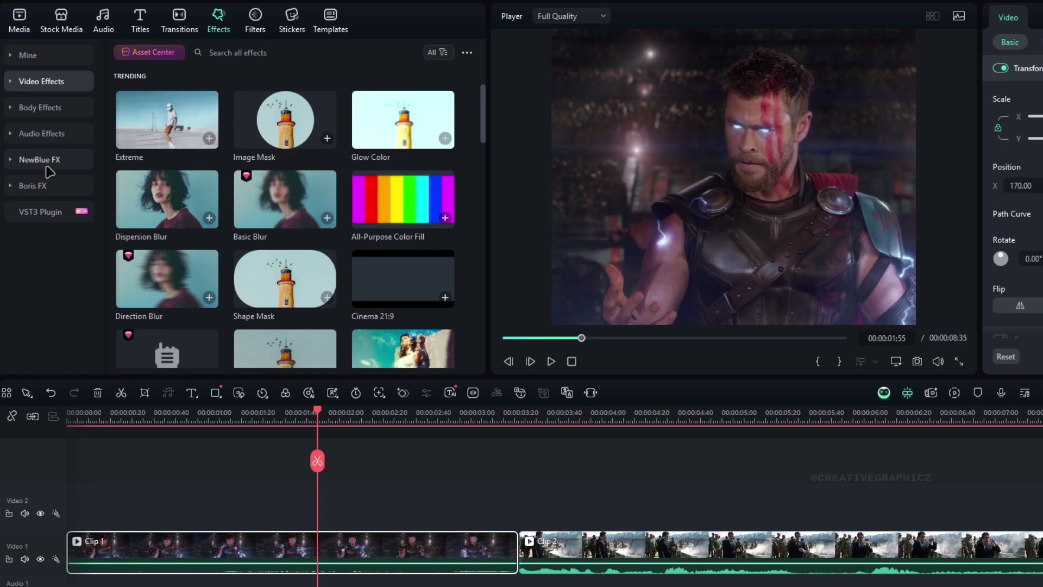
click(33, 185)
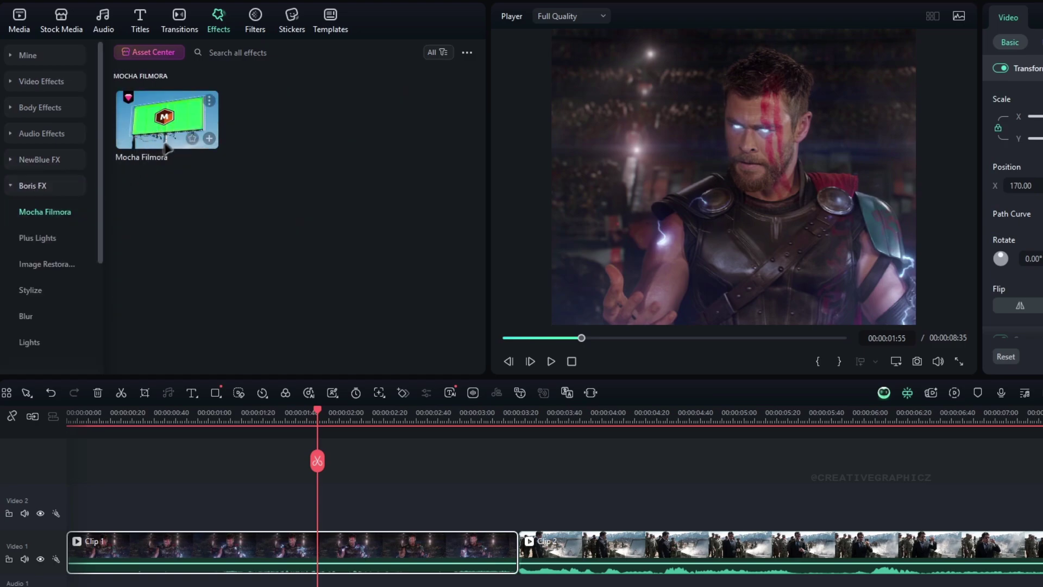
drag(168, 131, 332, 554)
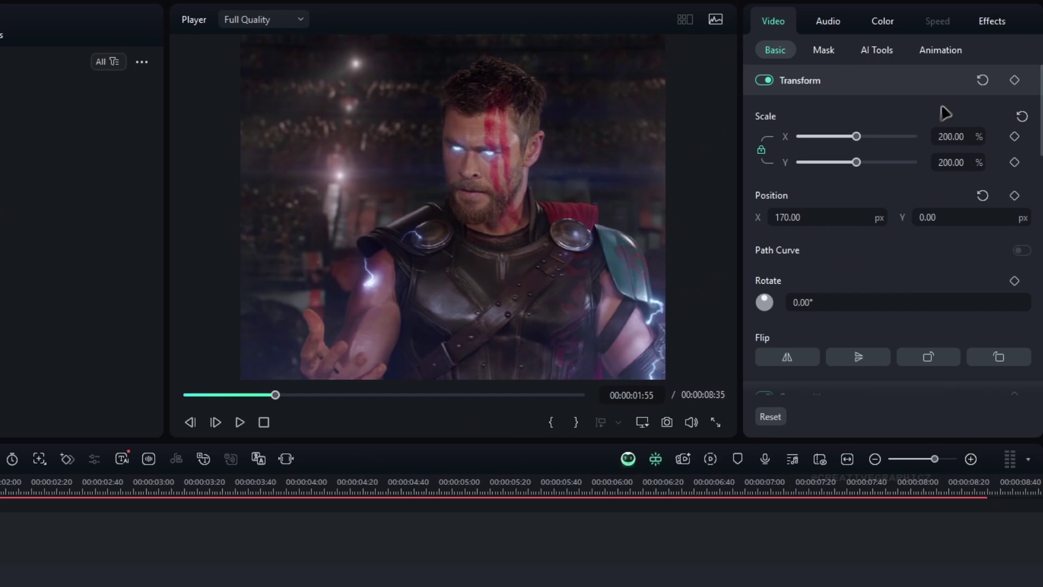
click(984, 28)
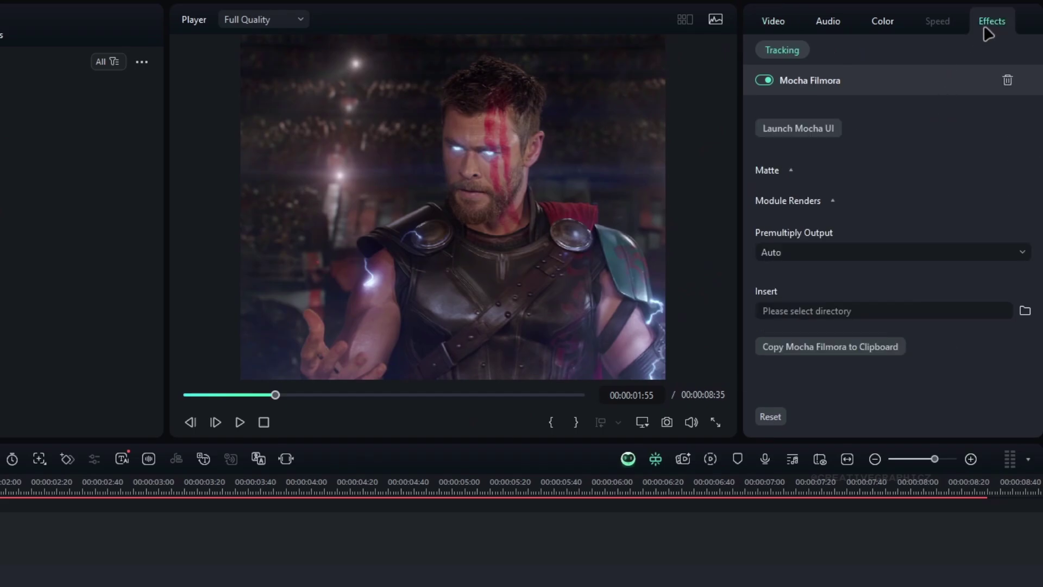
click(810, 130)
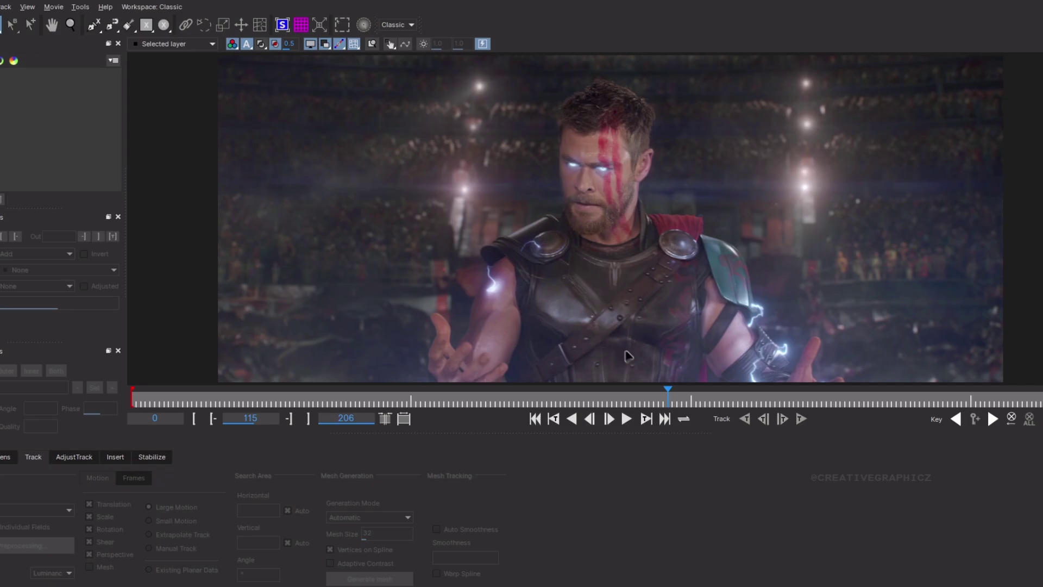
- Rewind the Thor clip to frame 0 and play it, then try Roto before returning to Classic
drag(668, 395, 129, 397)
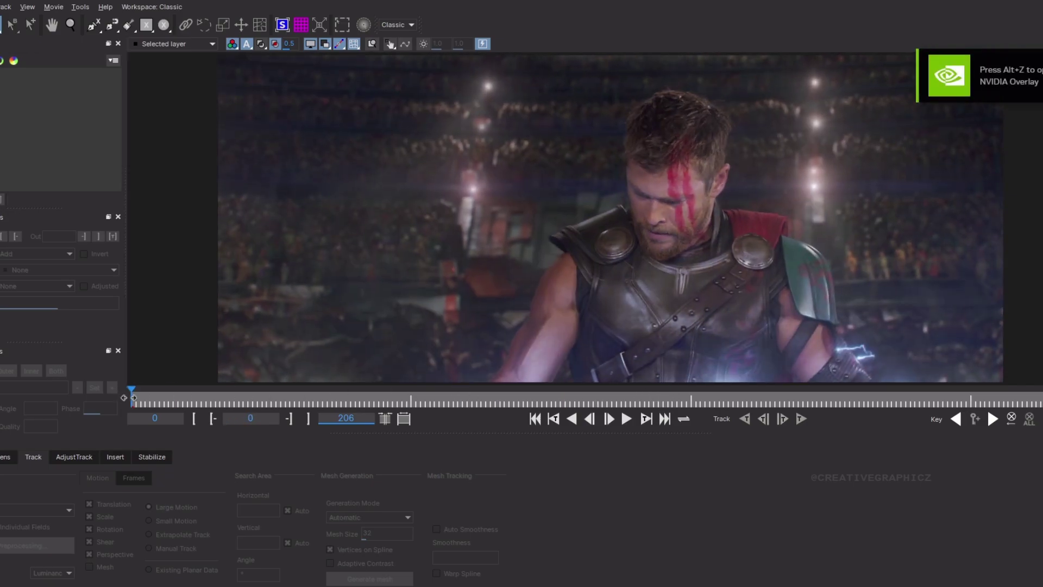
click(625, 421)
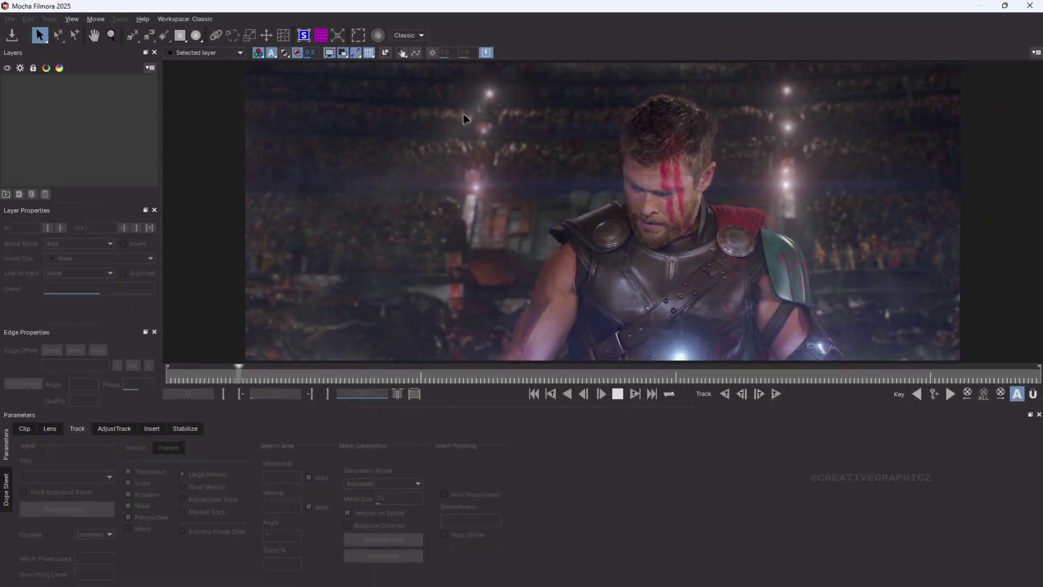
click(408, 35)
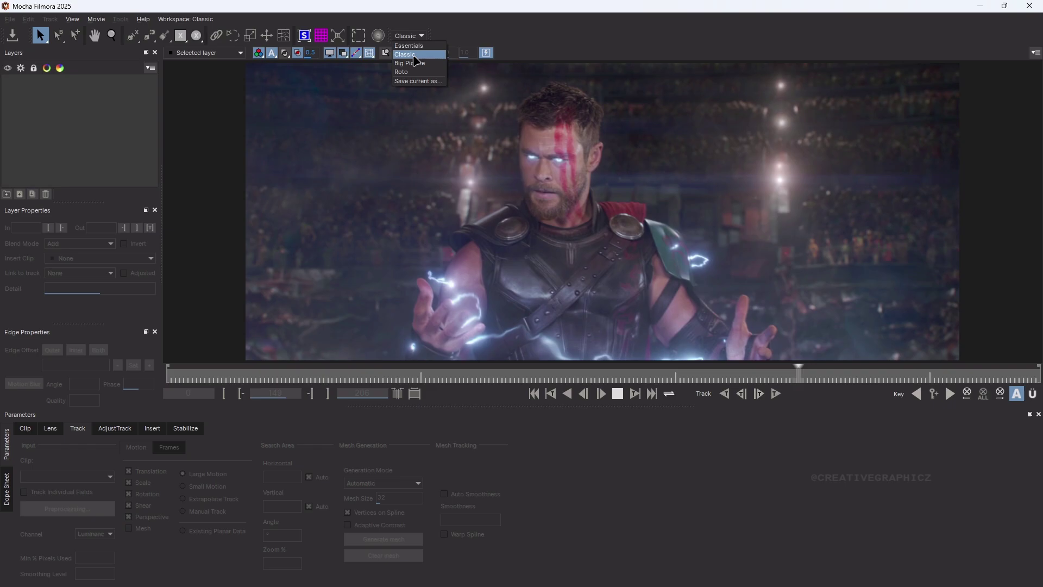
click(419, 53)
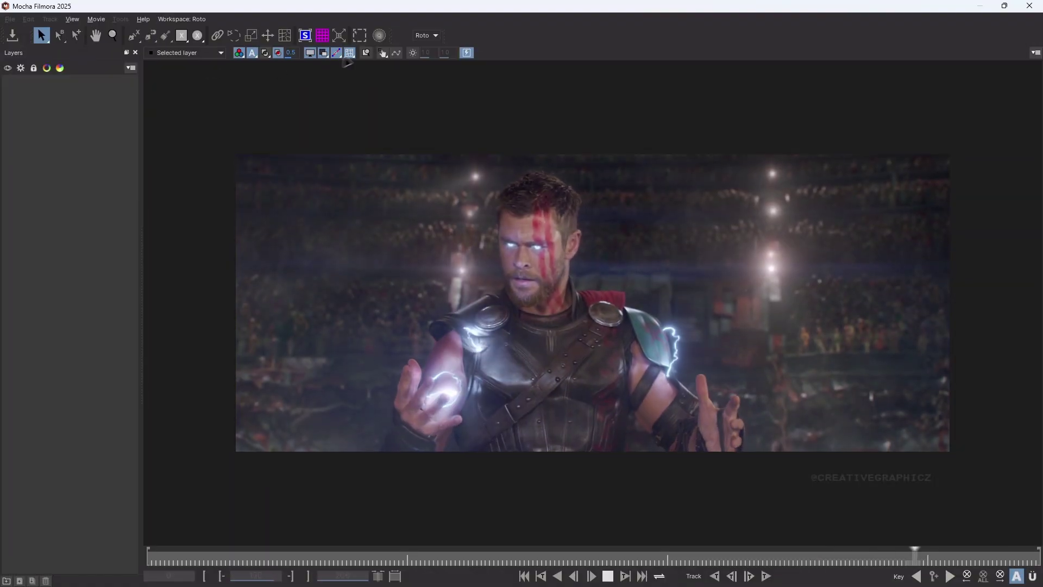
click(428, 36)
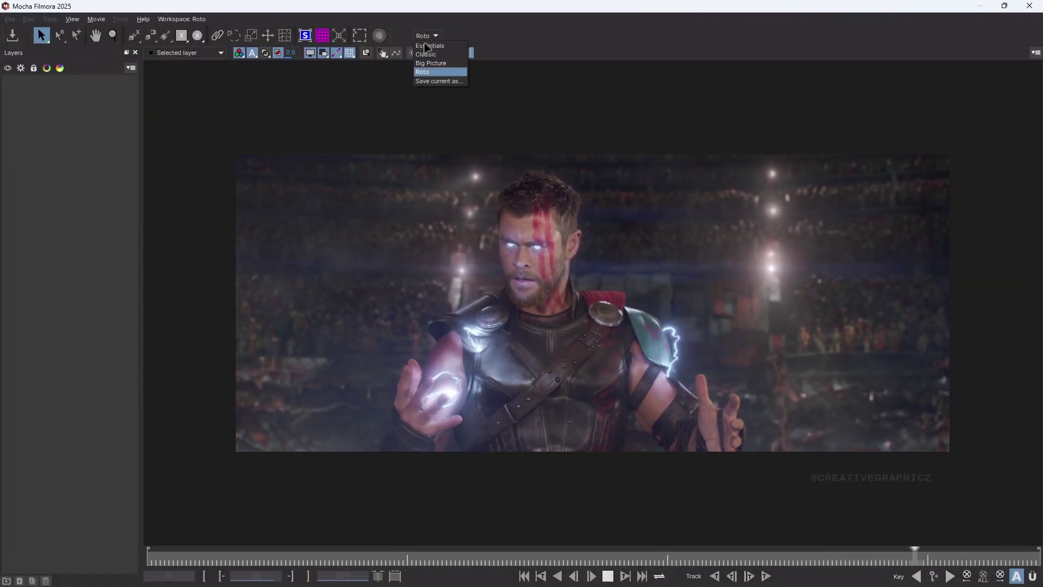
click(425, 57)
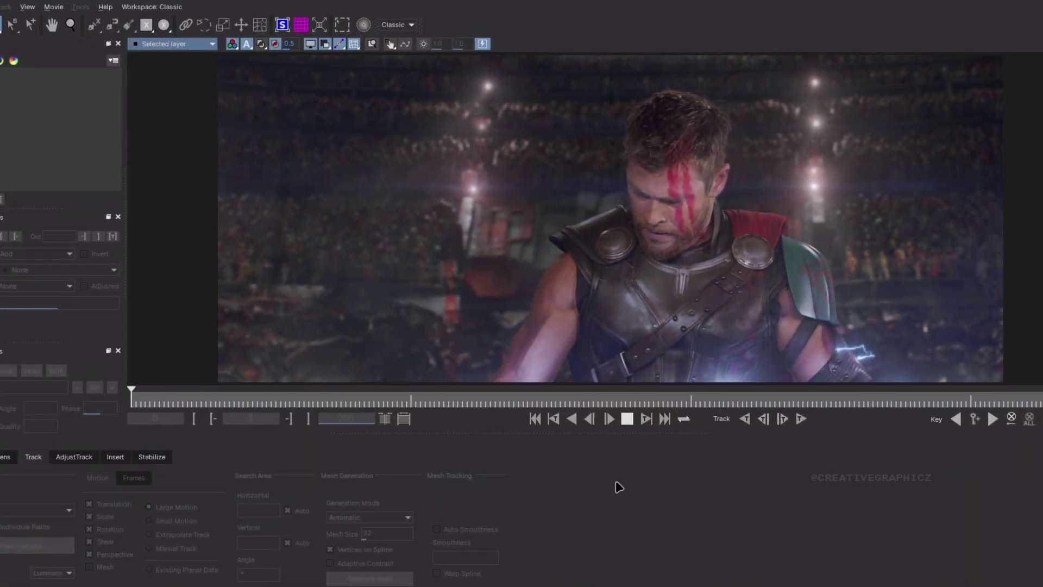
- Stop playback, zoom in, and begin an X-Spline outline around Thor's face
click(629, 424)
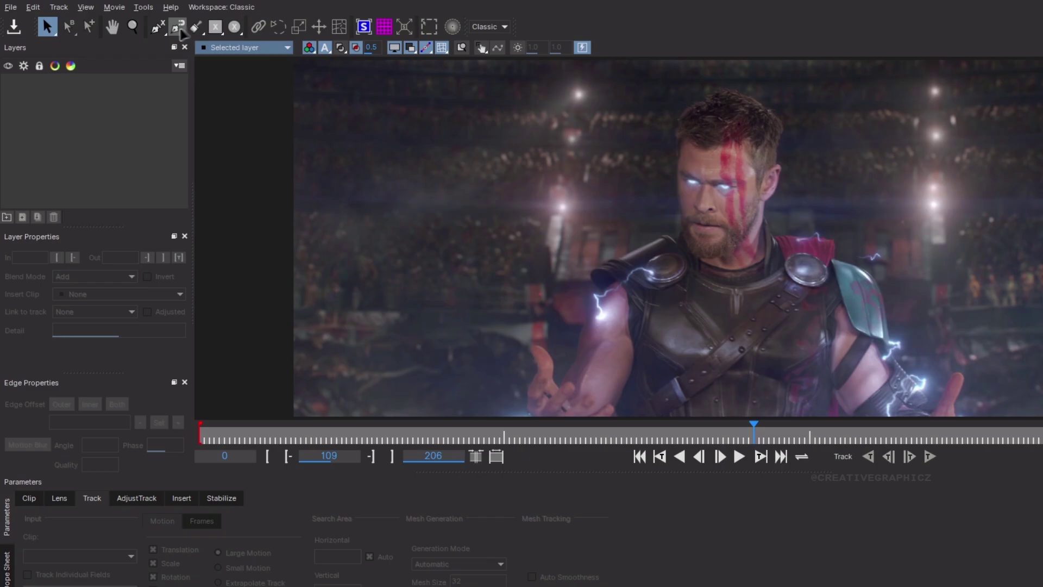
click(157, 28)
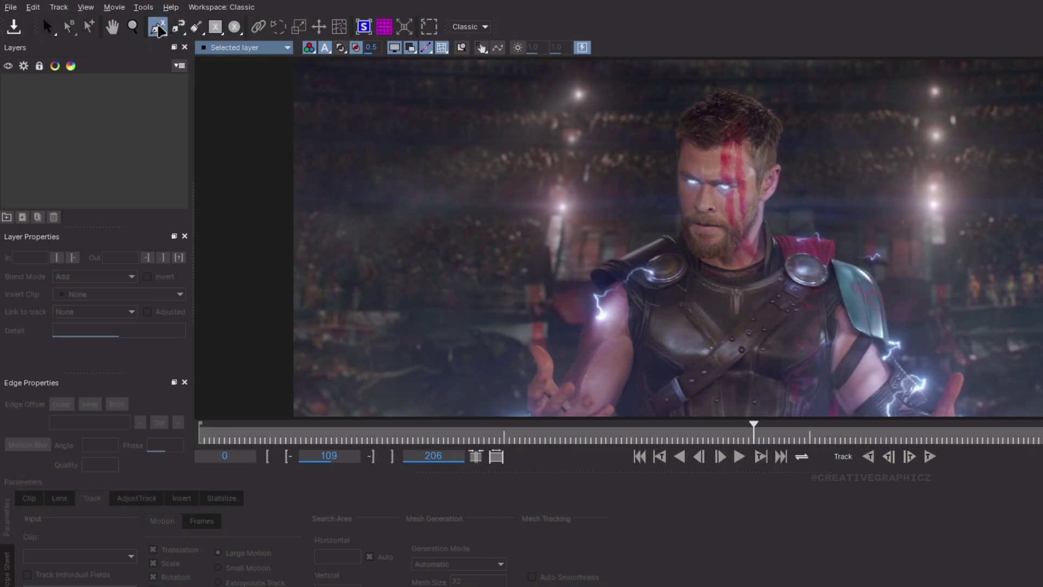
scroll(561, 158, up, 5)
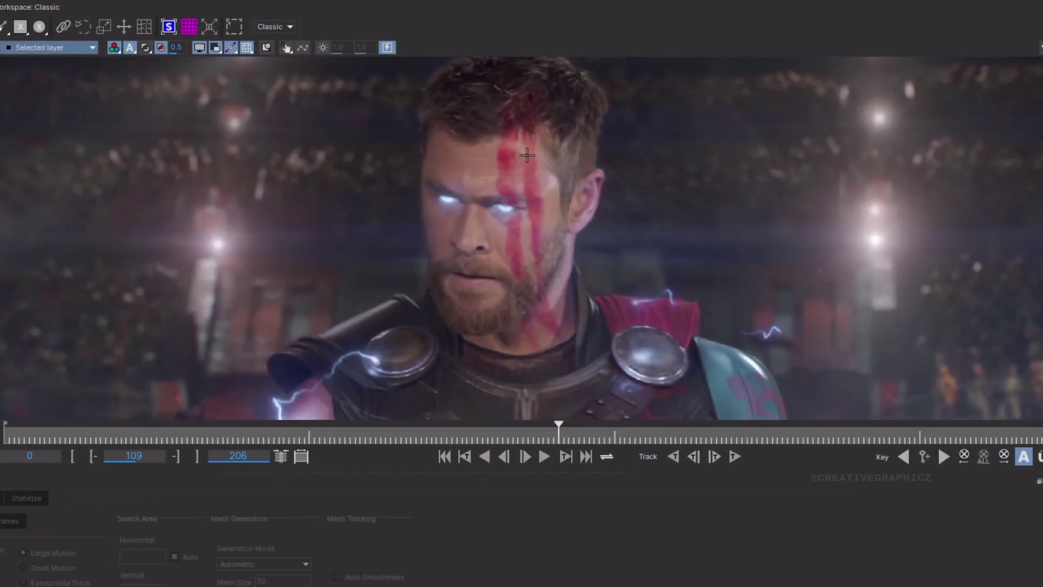
click(410, 137)
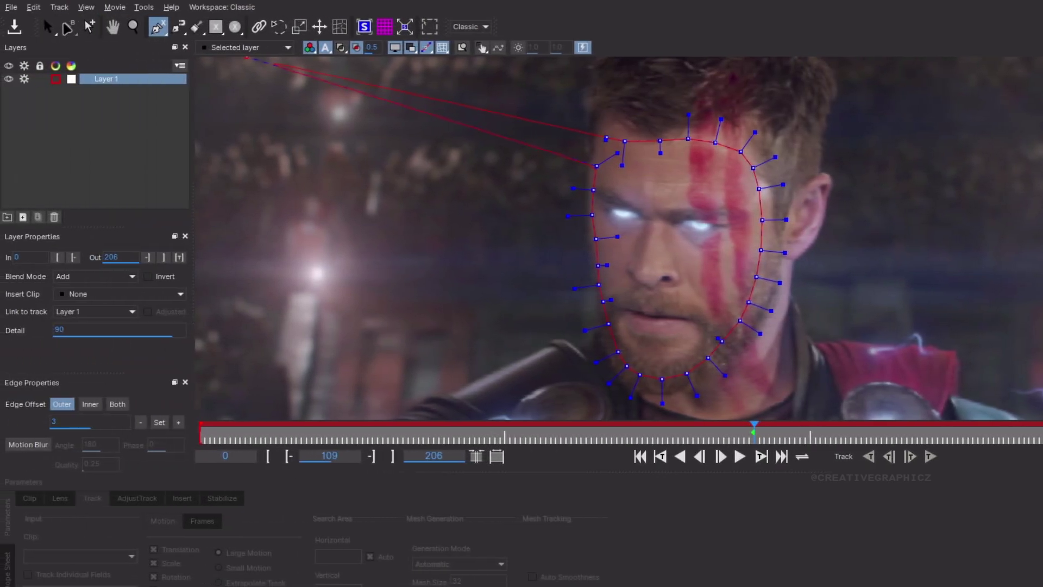
- Close the face spline and nudge its right-side points outward to fit Thor's face
click(47, 27)
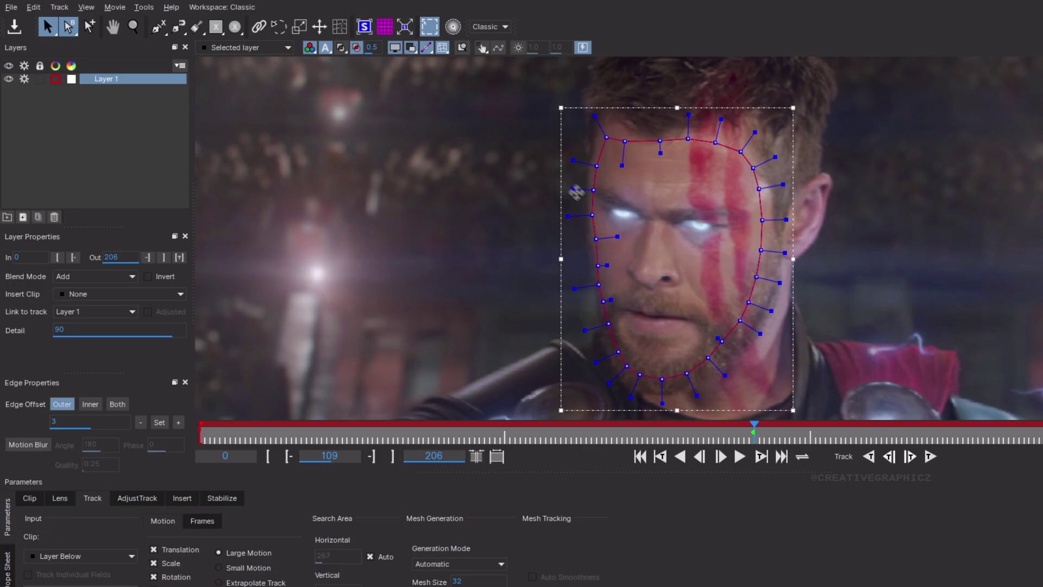
click(535, 185)
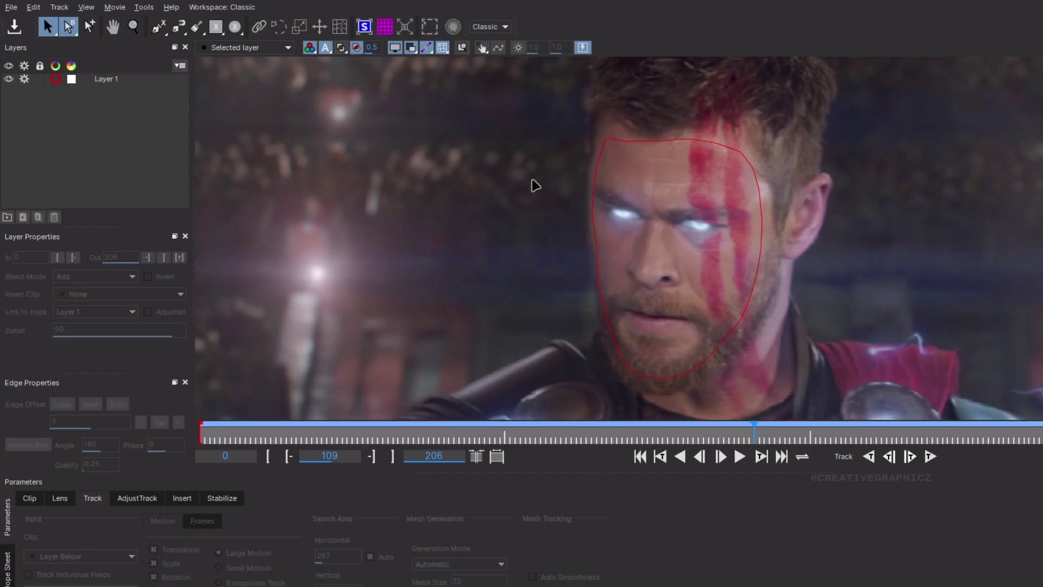
click(106, 79)
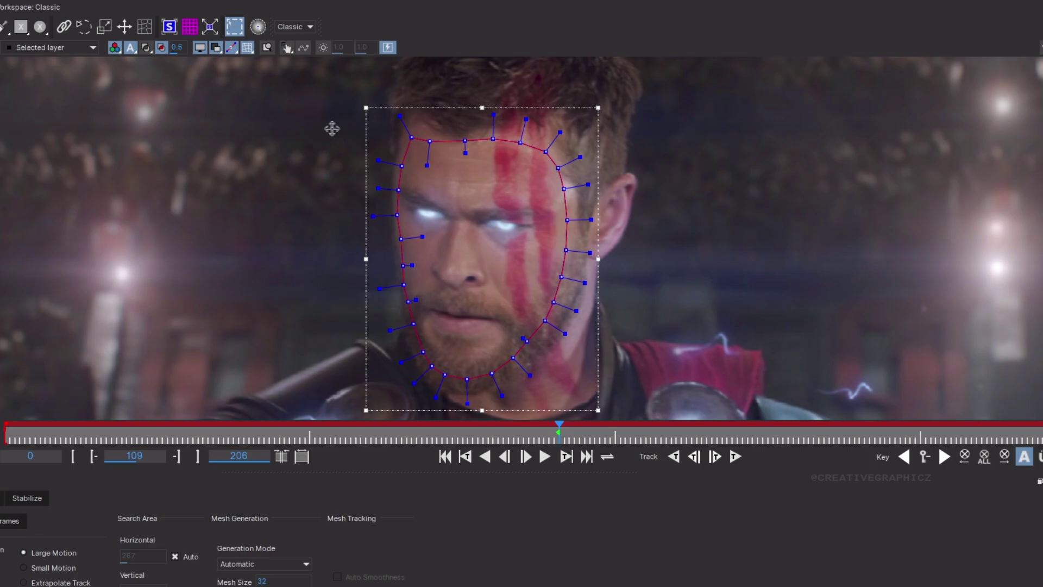
drag(410, 263, 414, 269)
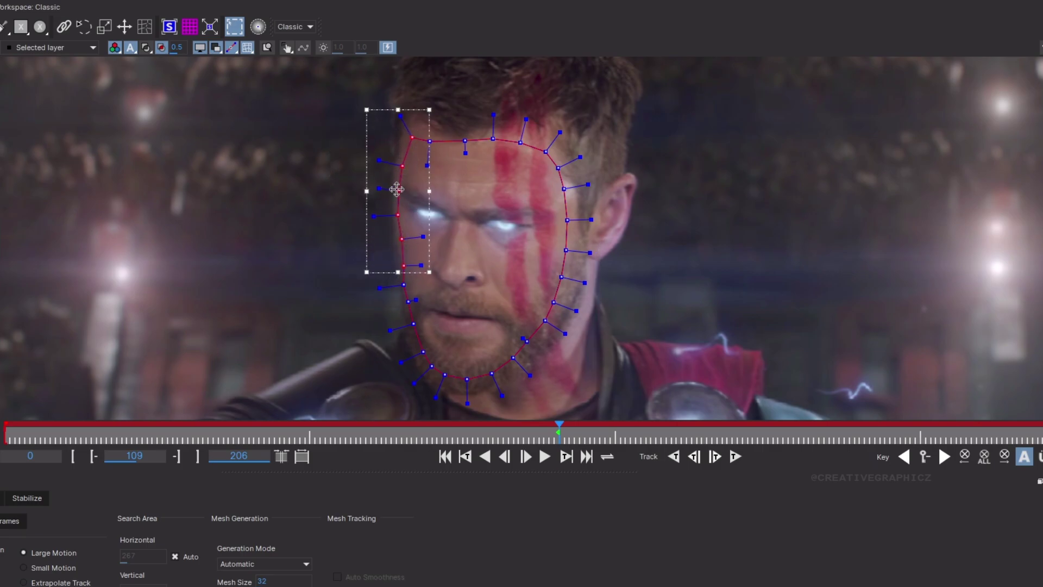
click(605, 266)
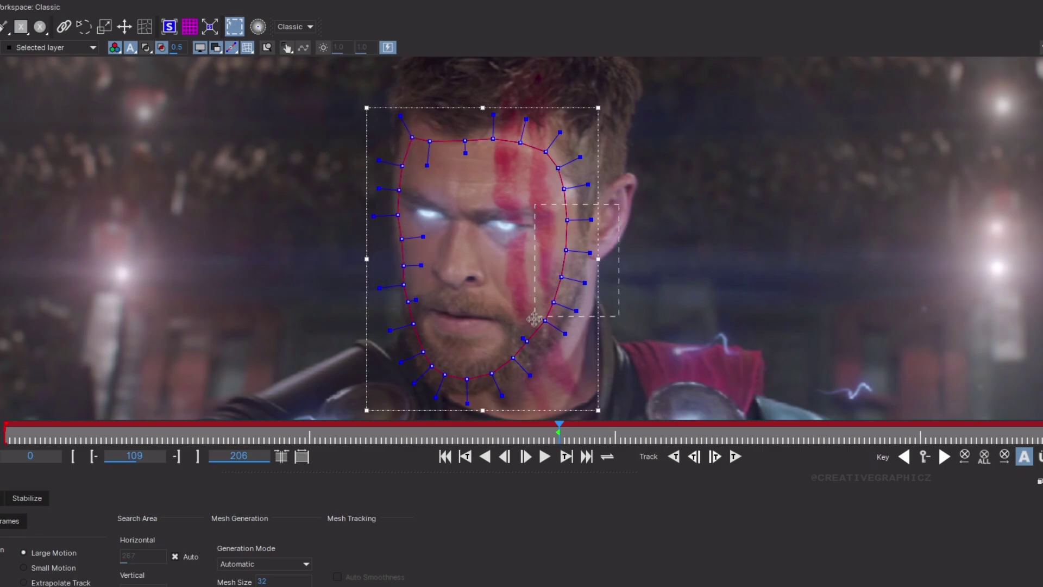
drag(535, 319, 535, 318)
drag(565, 252, 571, 253)
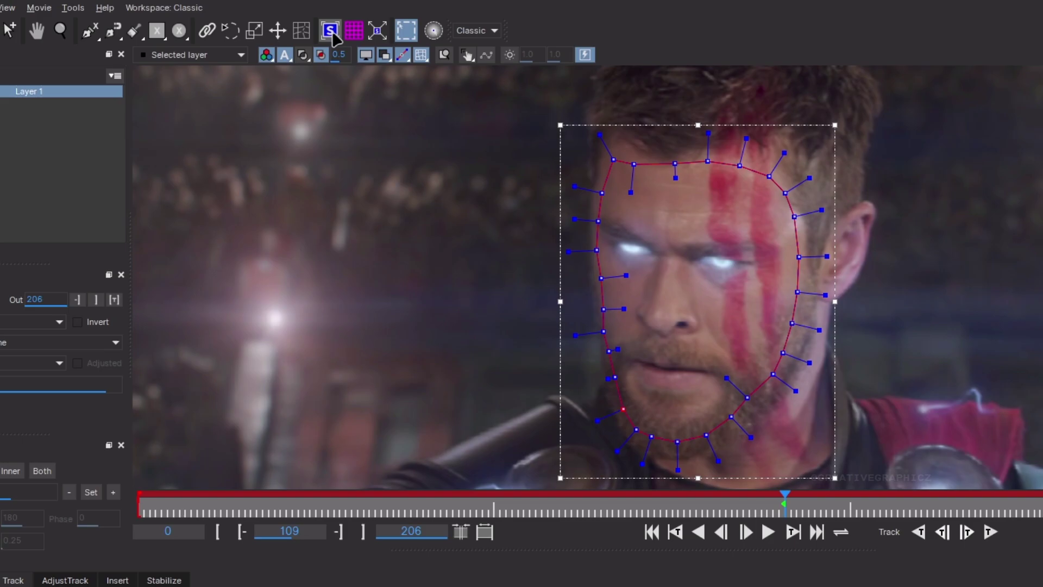
- Show Layer 1's surface, move it up over the eyes and pull its lower-right corner inward
click(330, 30)
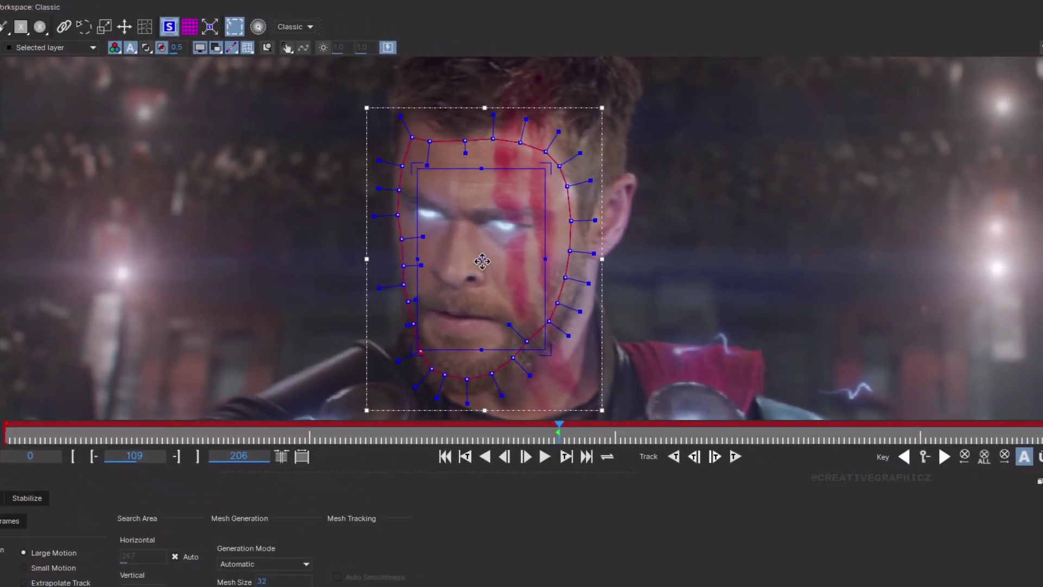
drag(482, 261, 461, 220)
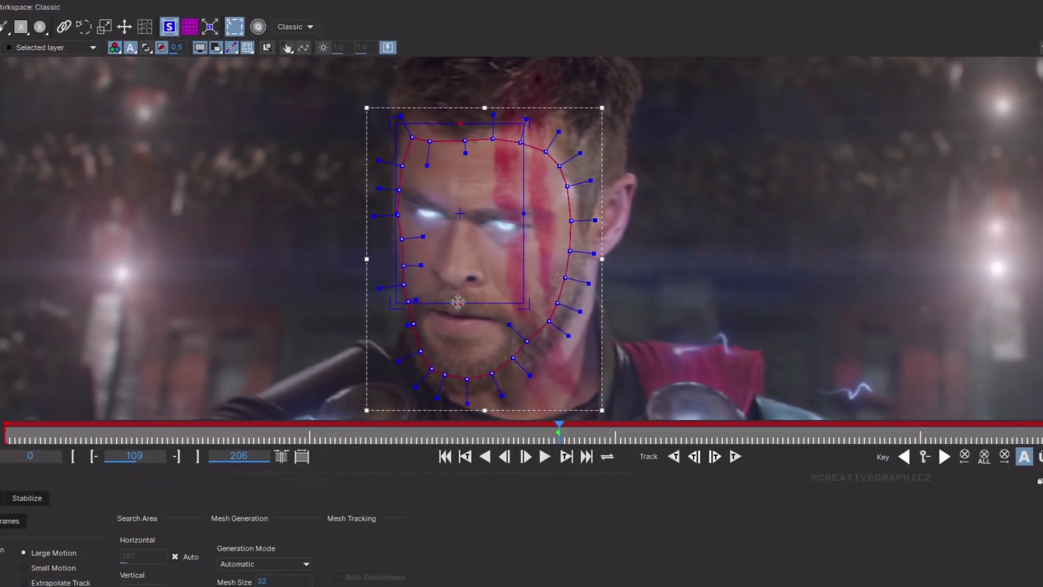
drag(524, 288, 509, 288)
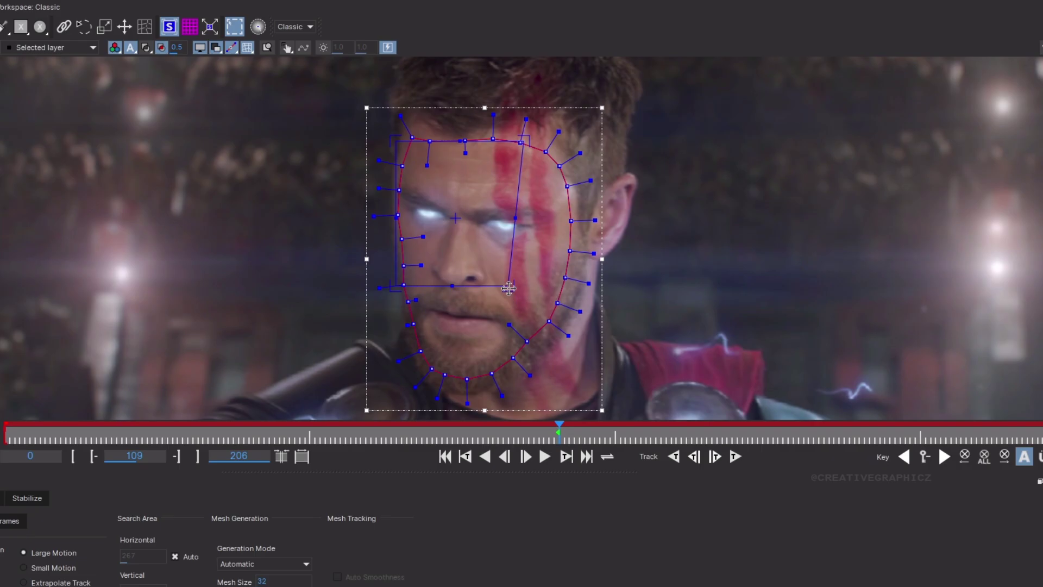
scroll(477, 247, down, 2)
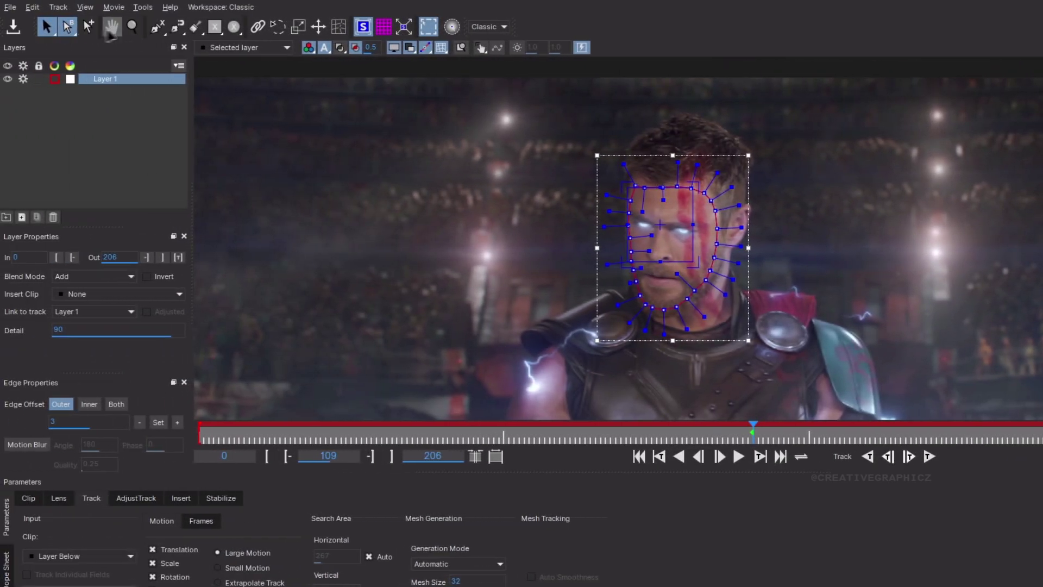
click(109, 31)
- Track the face forwards through the clip, then backwards from frame 110 to the start
drag(836, 327, 856, 299)
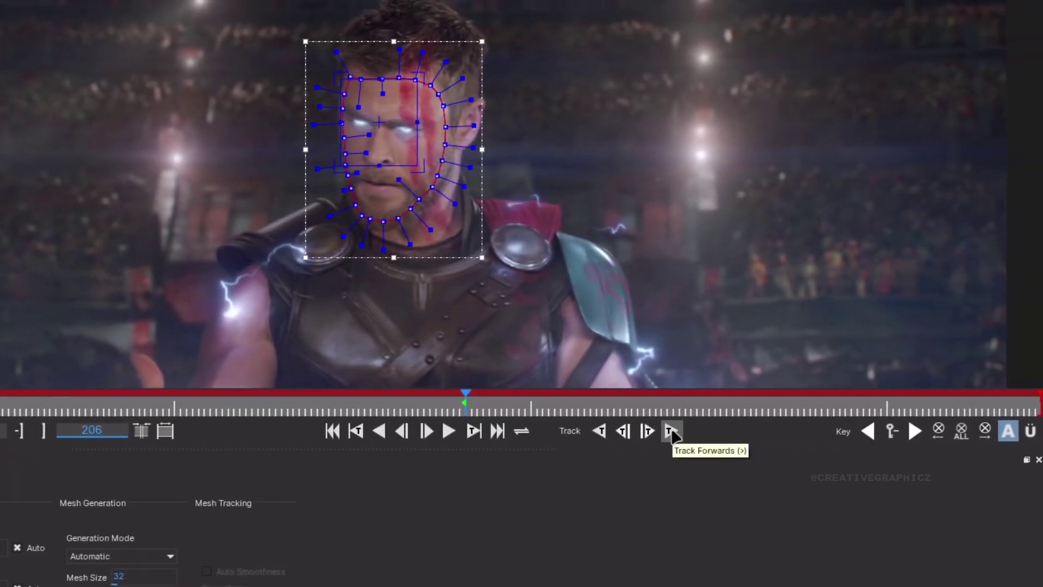
click(672, 433)
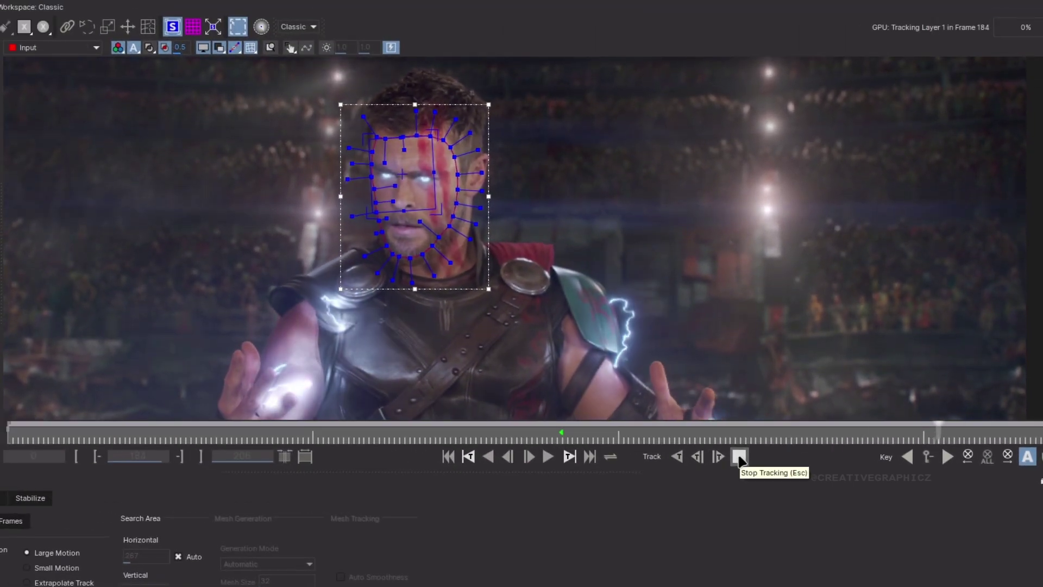
drag(570, 438, 563, 432)
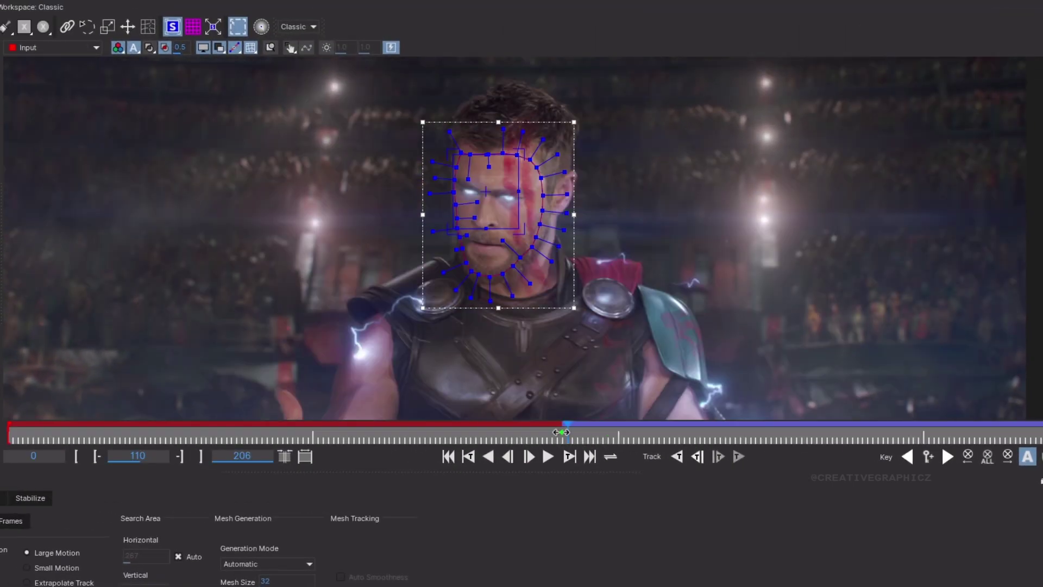
click(679, 457)
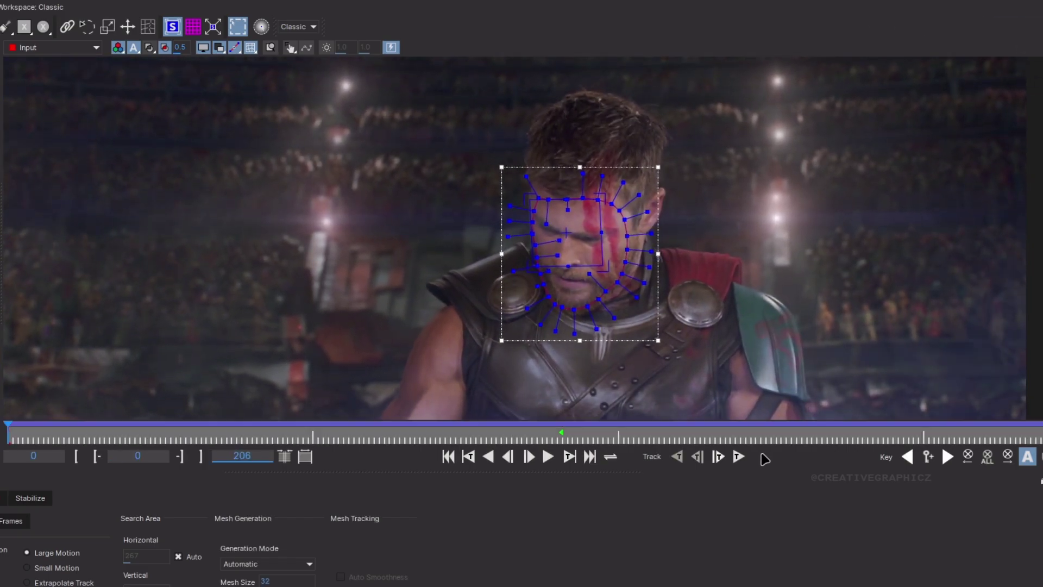
click(549, 458)
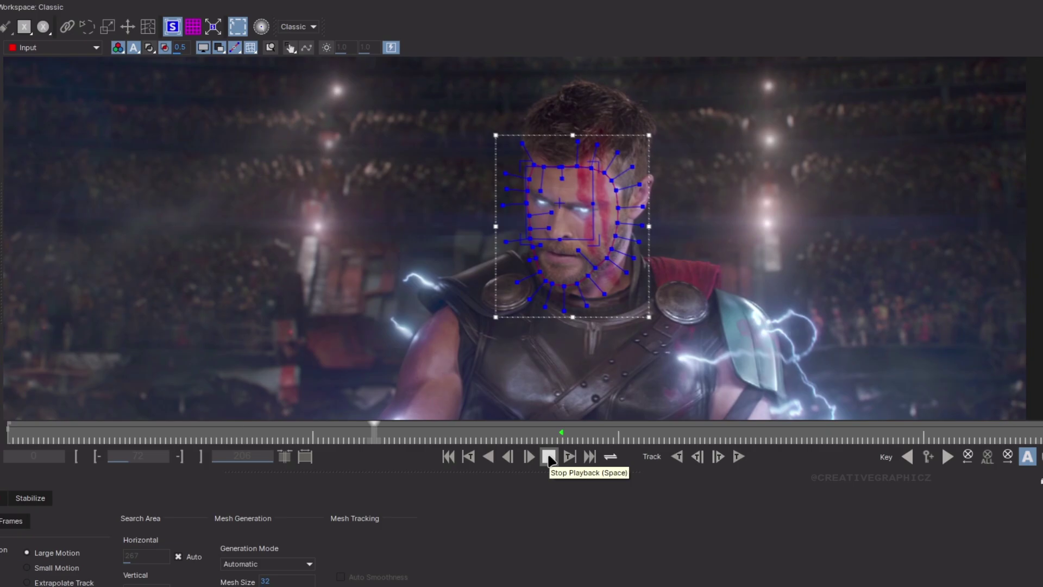
click(549, 458)
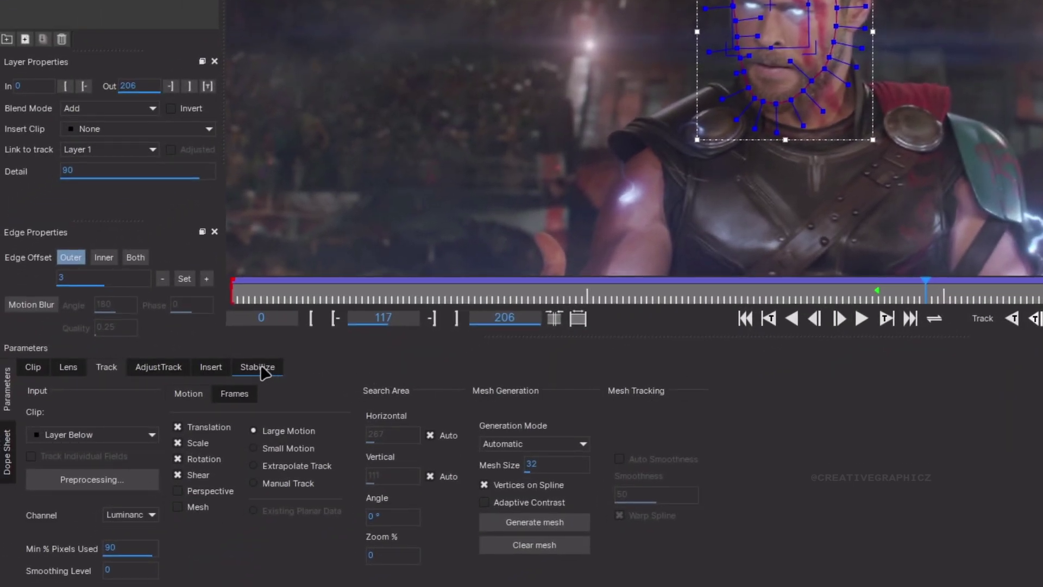
- Open the Stabilize settings and preview the stabilized Thor clip
click(259, 368)
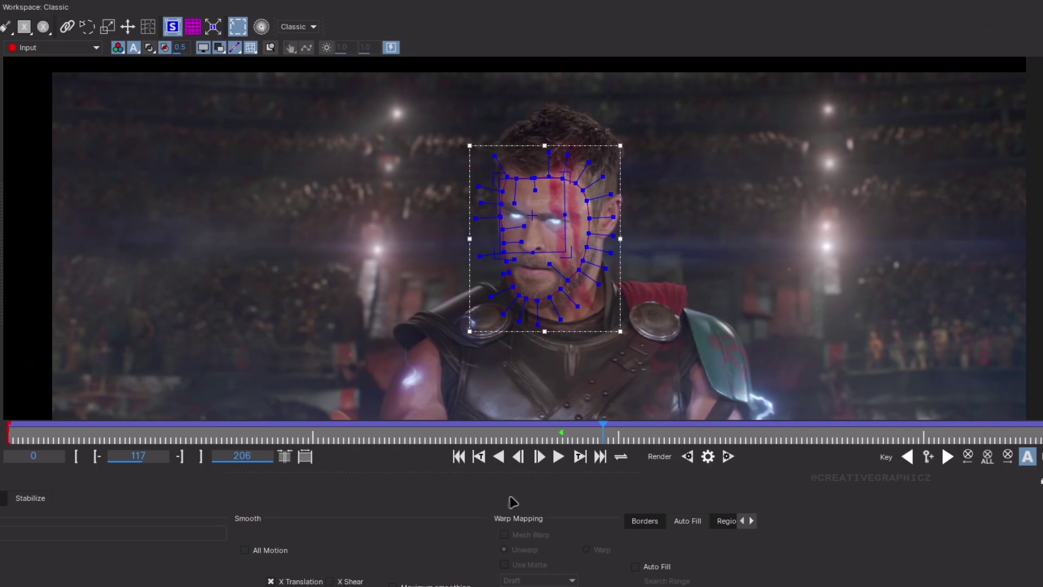
click(564, 460)
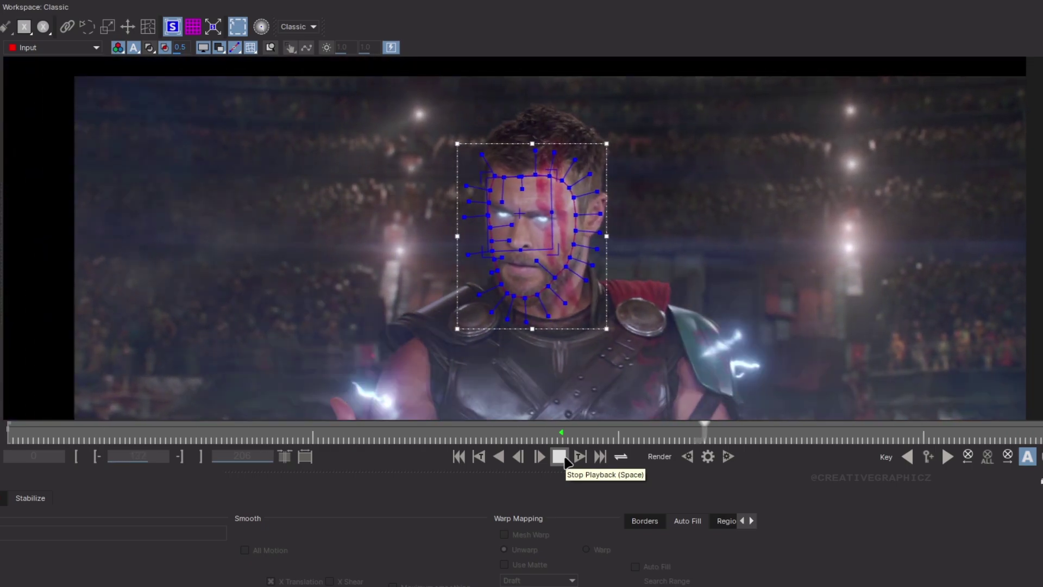
click(563, 459)
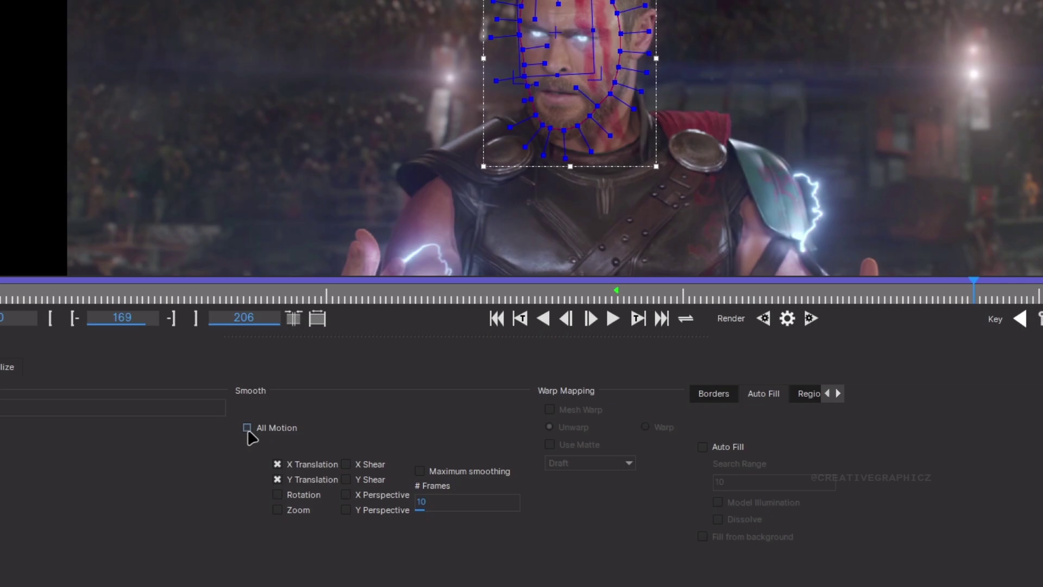
- Turn on All Motion smoothing and replay the clip to check it
click(247, 427)
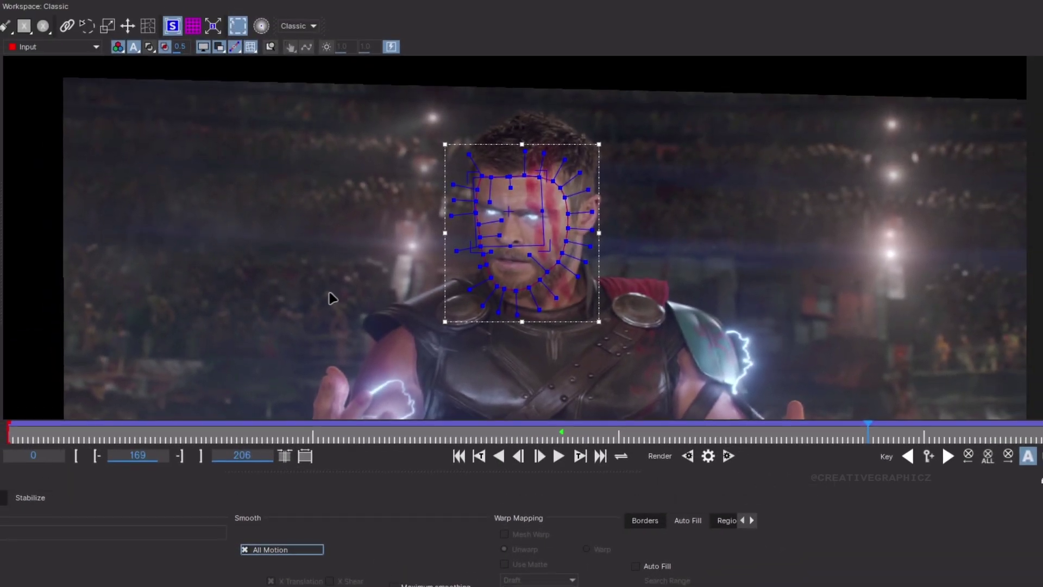
click(558, 457)
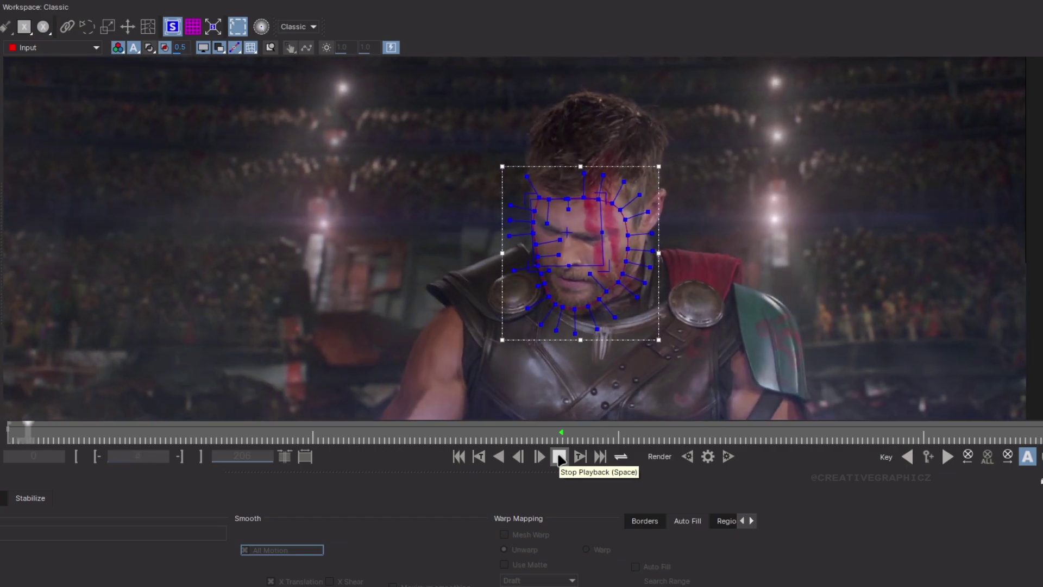
click(560, 458)
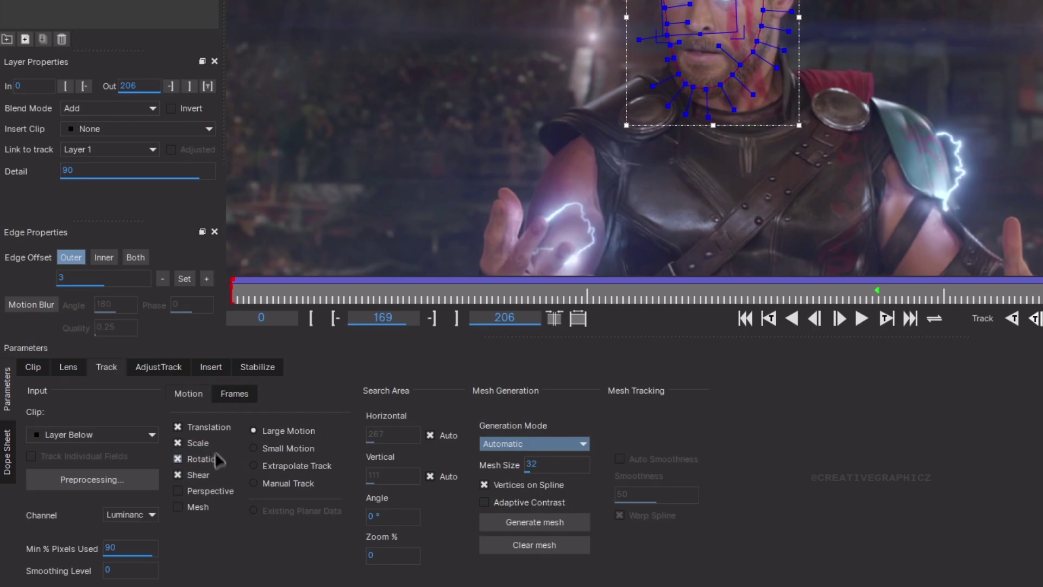
- Limit smoothing to X/Y translation with Maximum smoothing on, then play the result
click(257, 367)
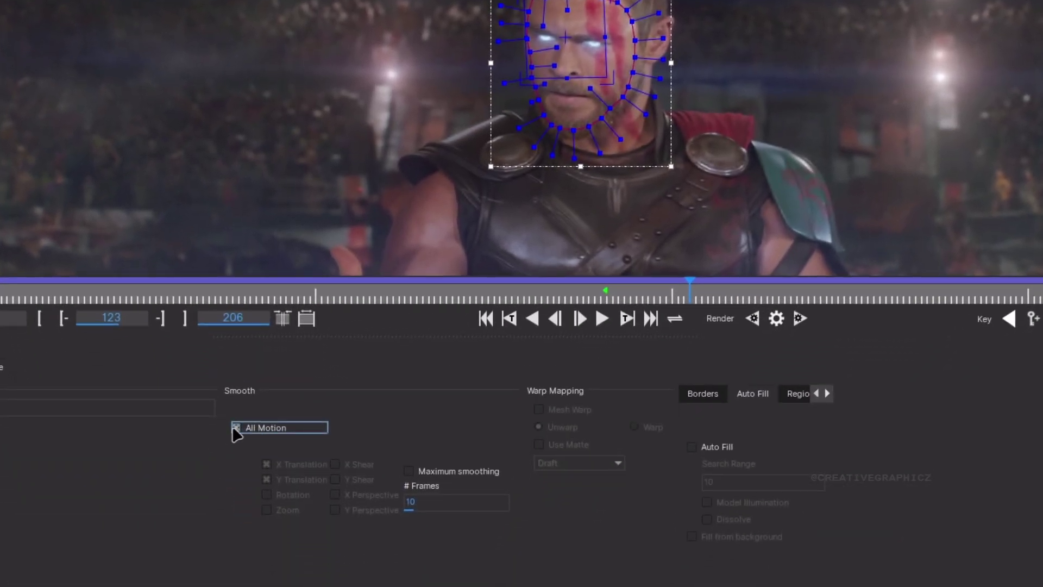
click(236, 429)
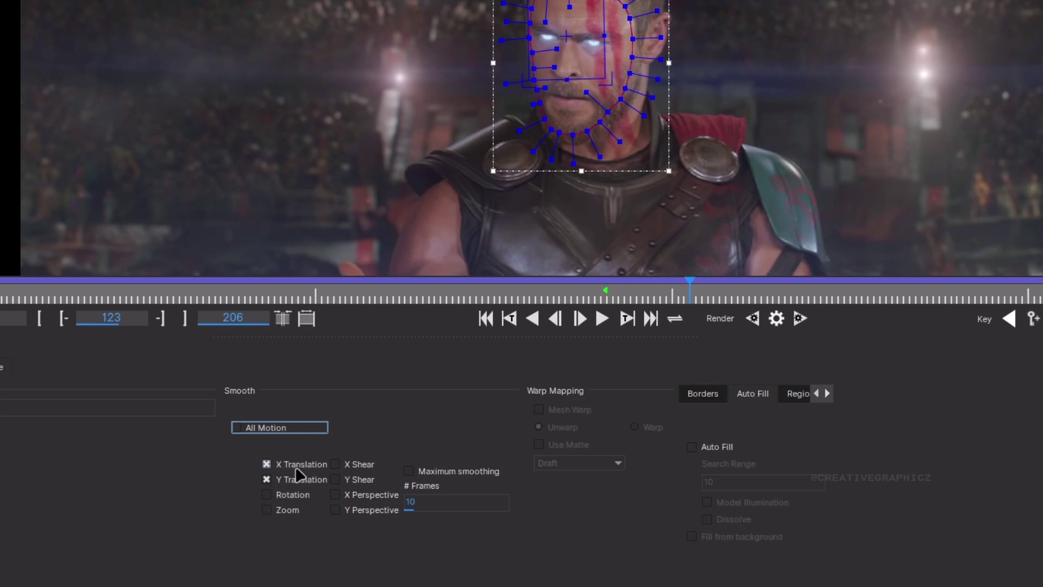
click(411, 471)
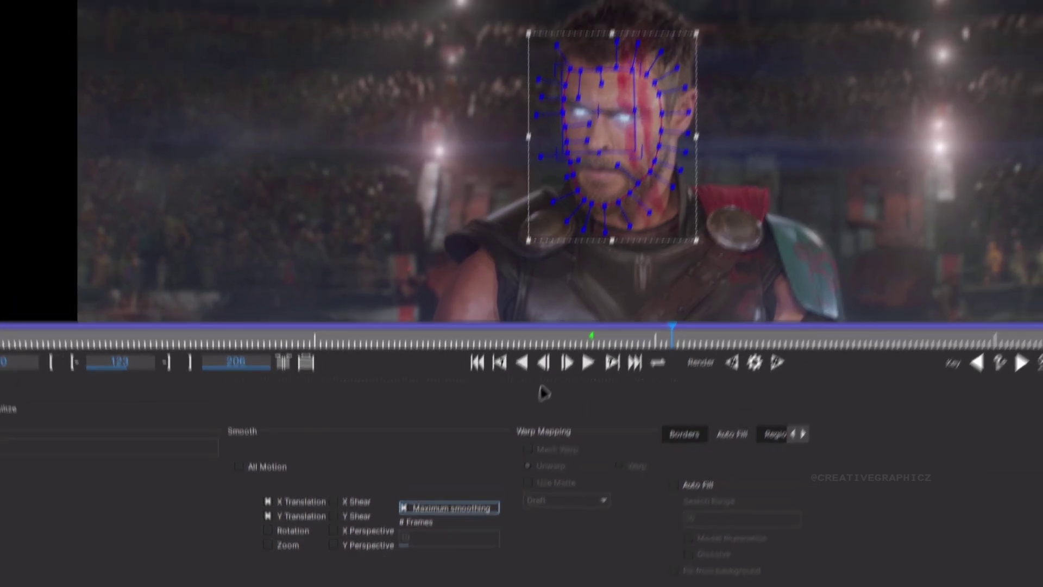
click(601, 318)
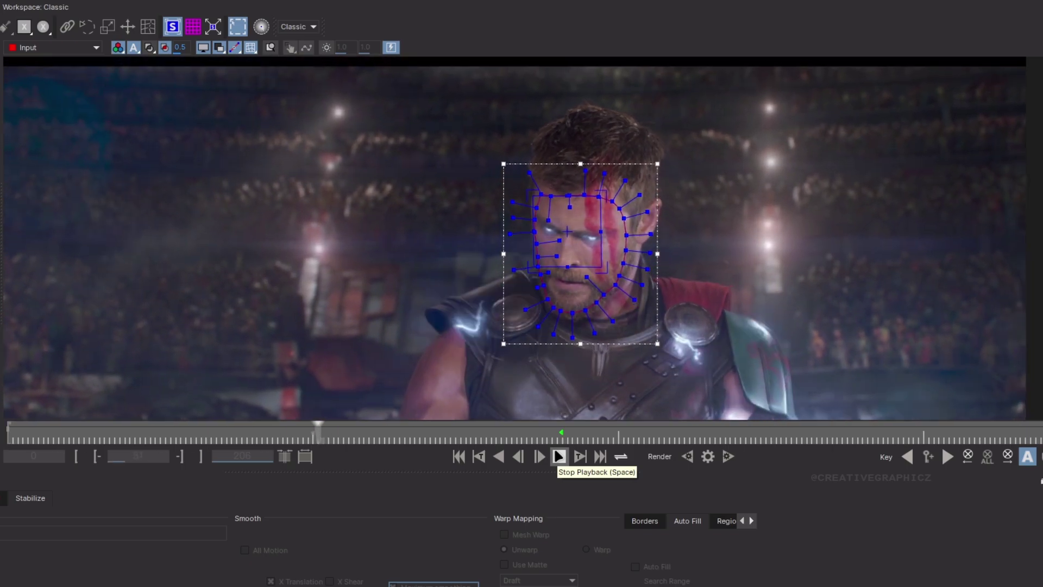
- Stop, replay and stop again to review the stabilized Thor clip
click(559, 456)
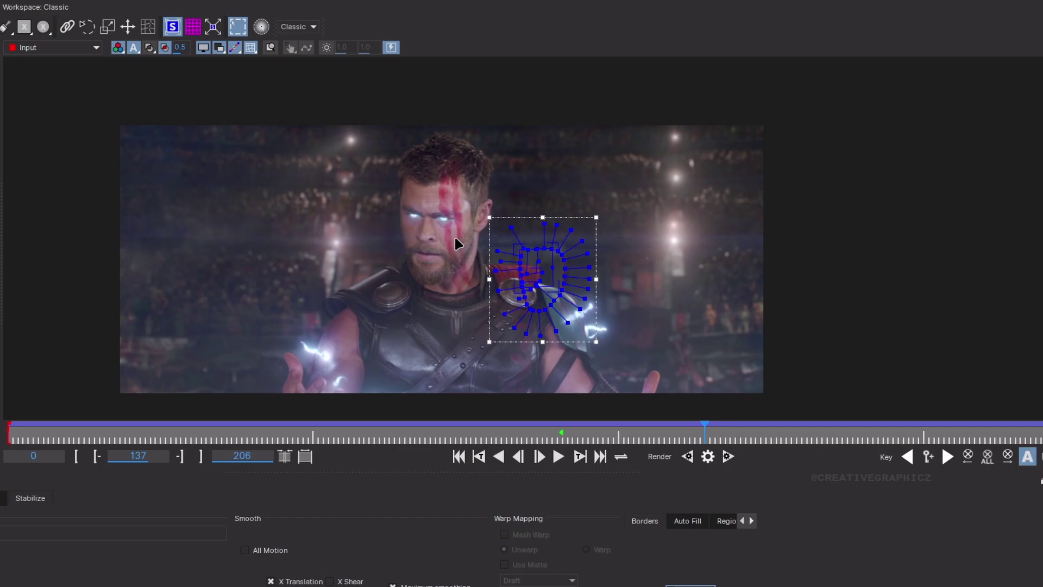
click(558, 457)
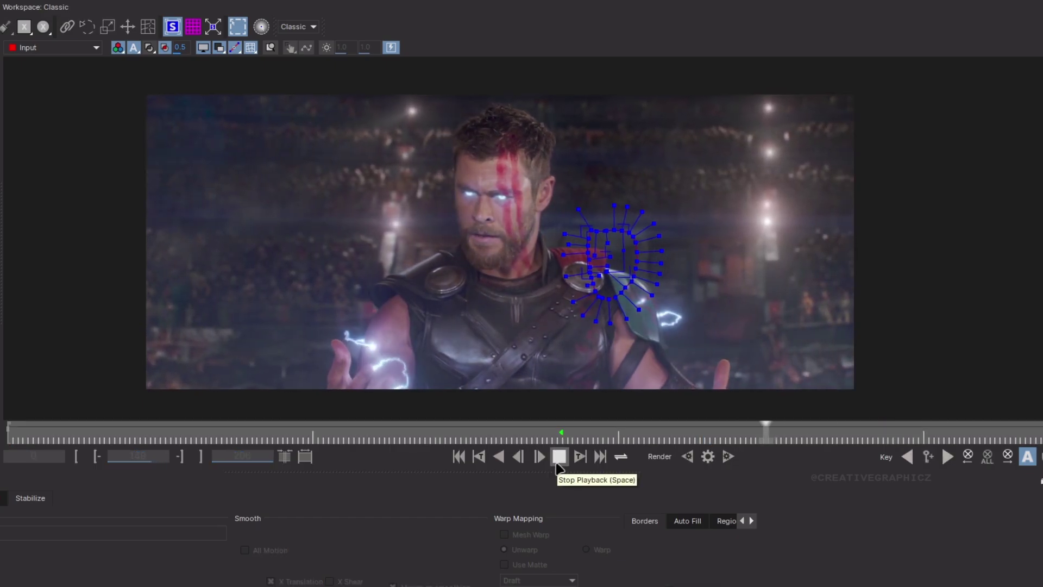
click(558, 458)
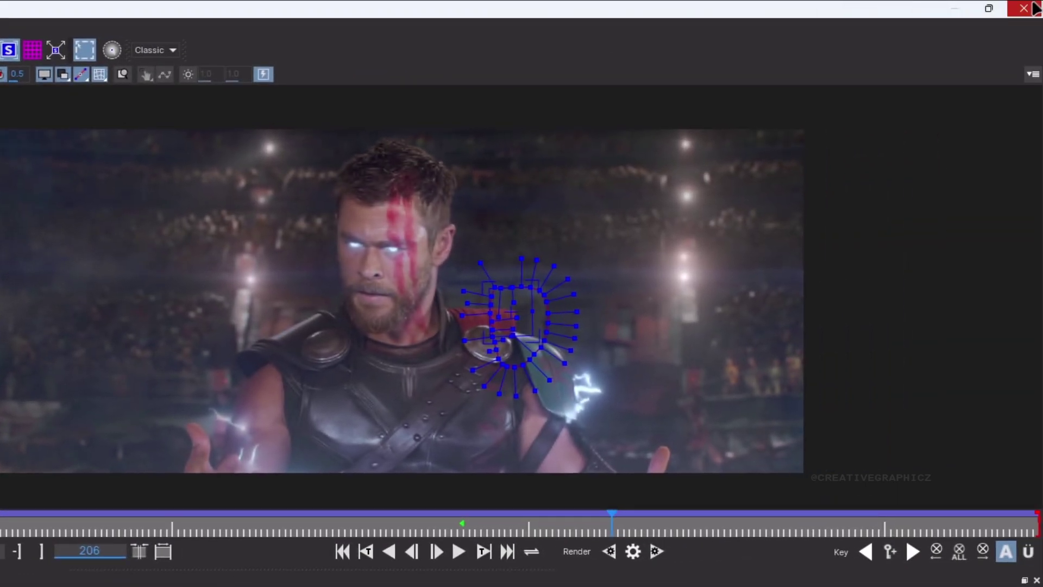
- Close Mocha, scrub the Thor clip in Filmora and expand Module Renders
click(1033, 7)
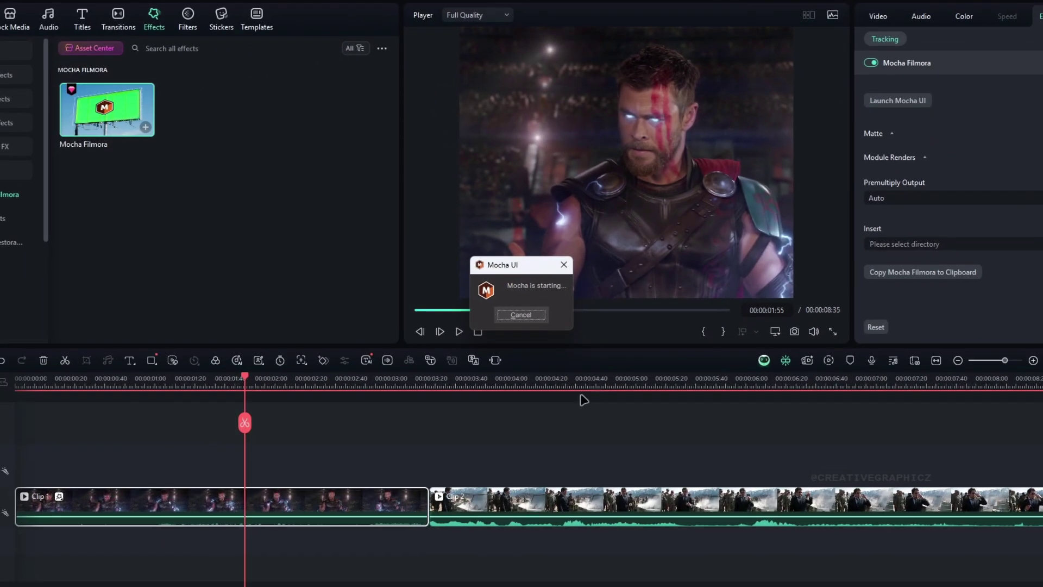
drag(246, 382, 297, 383)
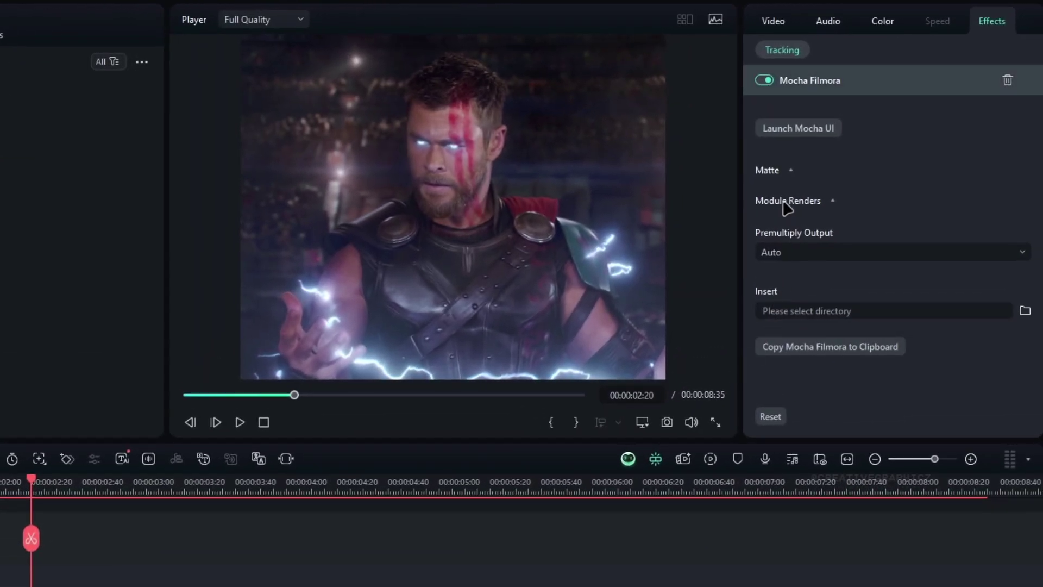
click(787, 201)
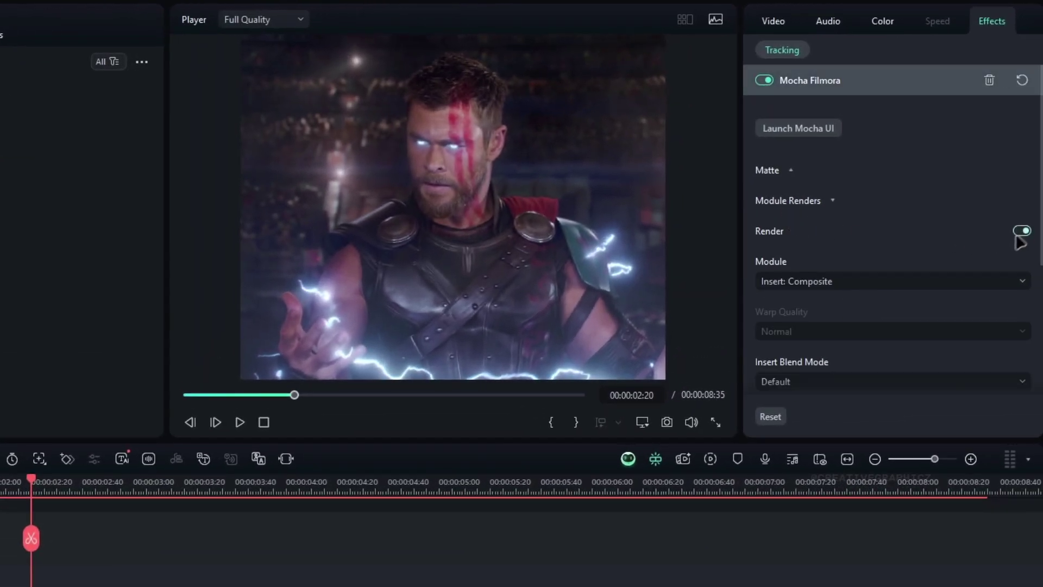
- Set the render Module to Stabilize, then to Lens: Distort, and preview the clip
click(811, 282)
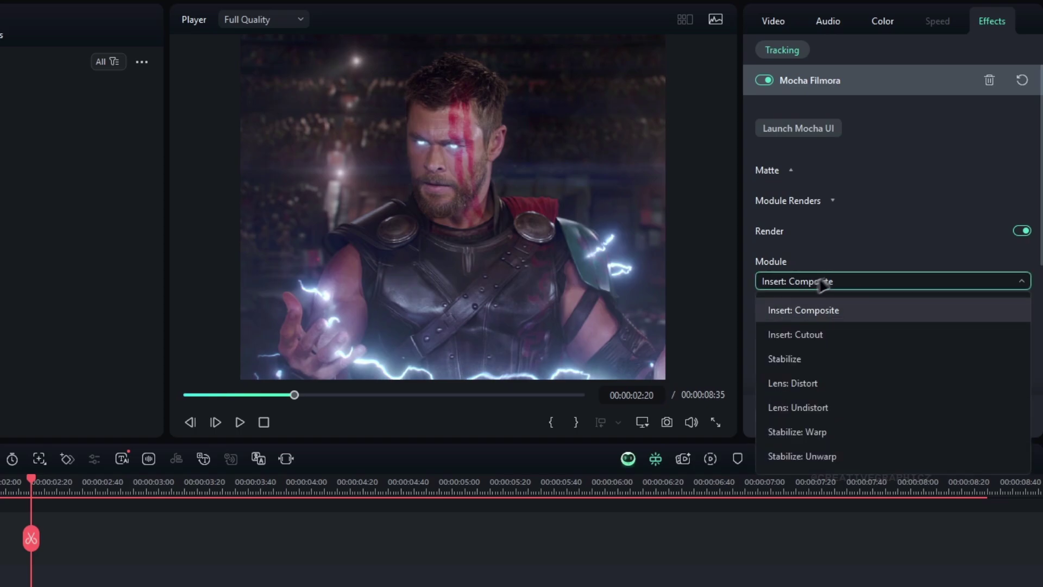
click(785, 359)
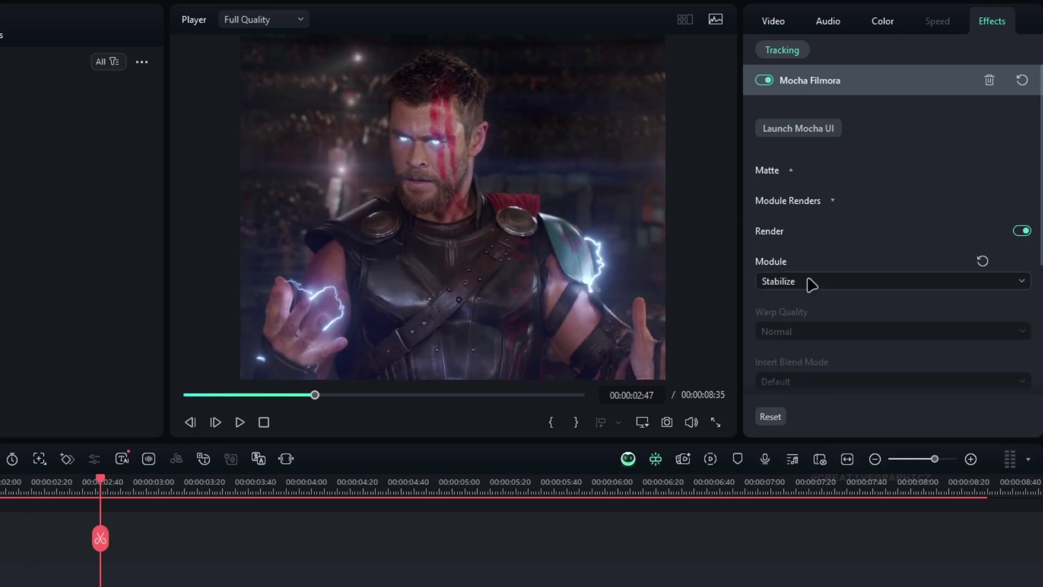
click(813, 281)
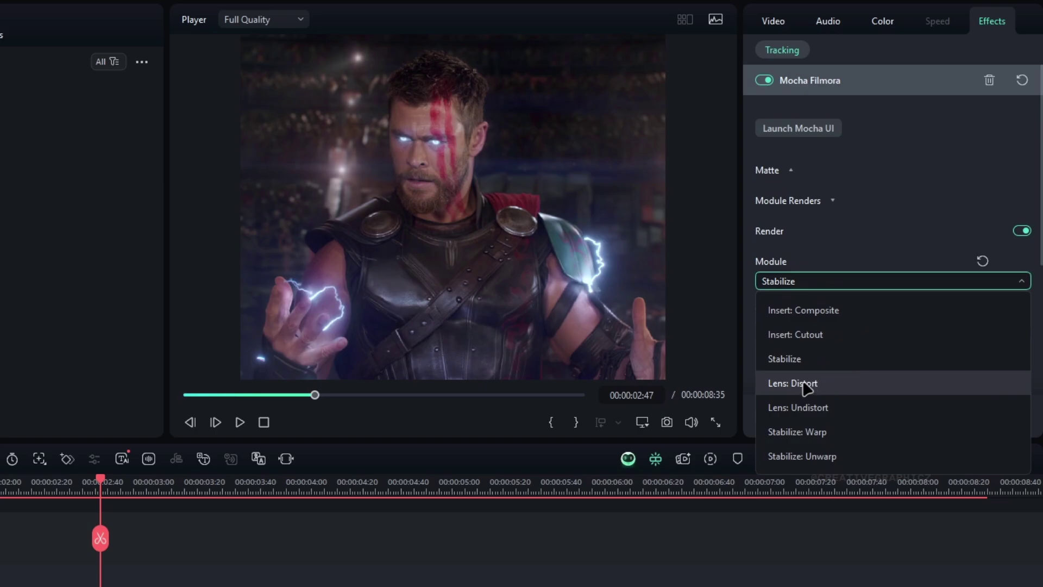
click(806, 384)
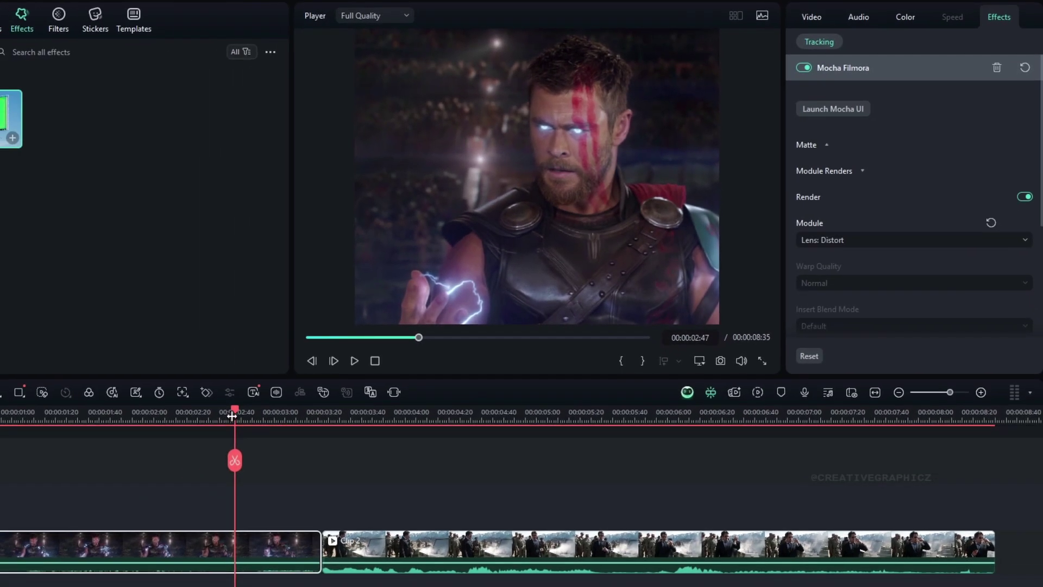
drag(232, 415, 198, 412)
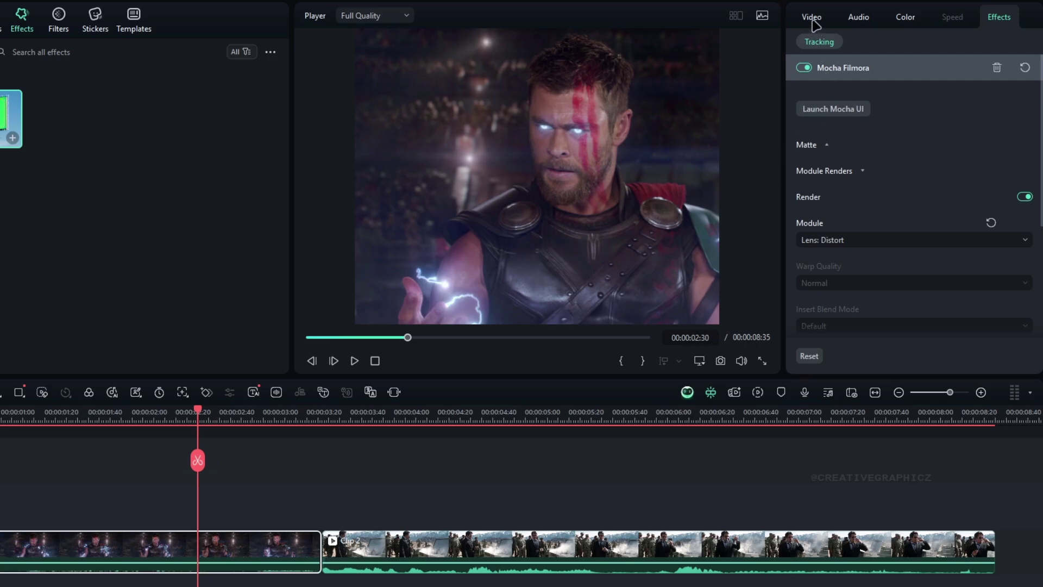
- Scale Clip 1 to 195% and set its Position X to 2.00 px
click(813, 20)
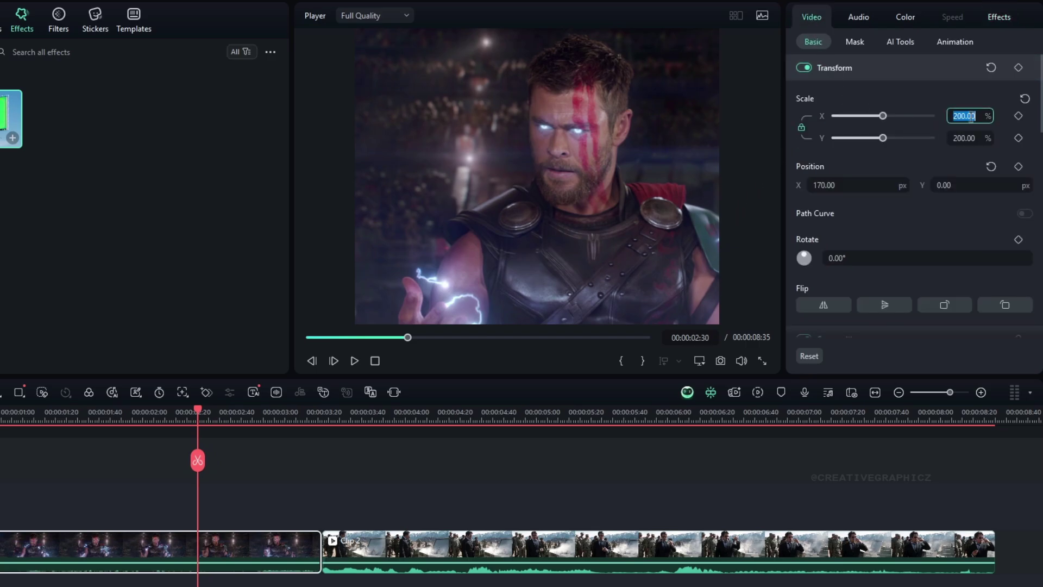
scroll(971, 118, down, 6)
drag(881, 190, 839, 189)
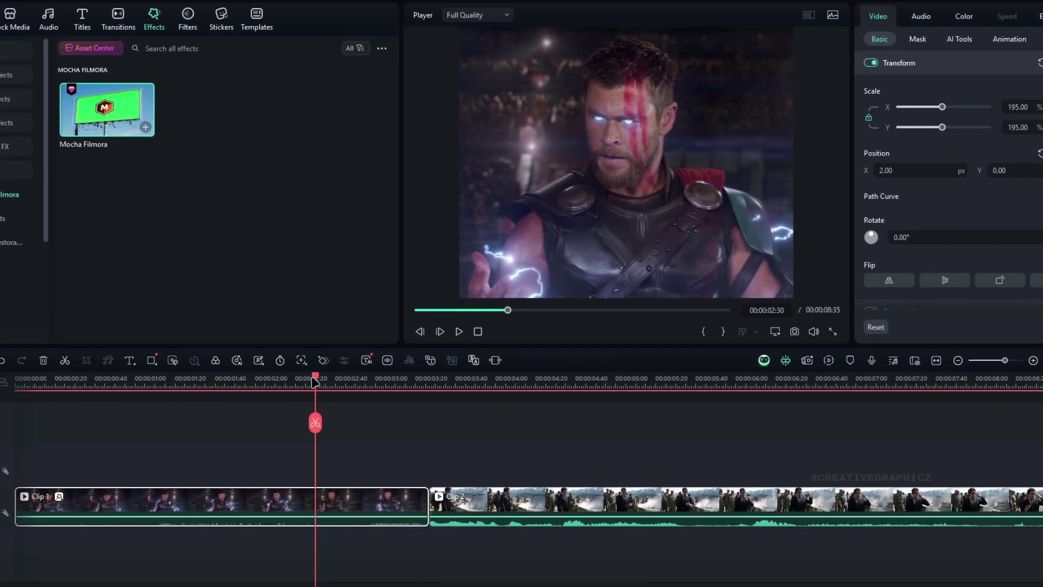
- Play back the reframed Thor clip from the start of the range
drag(314, 382, 429, 382)
click(243, 416)
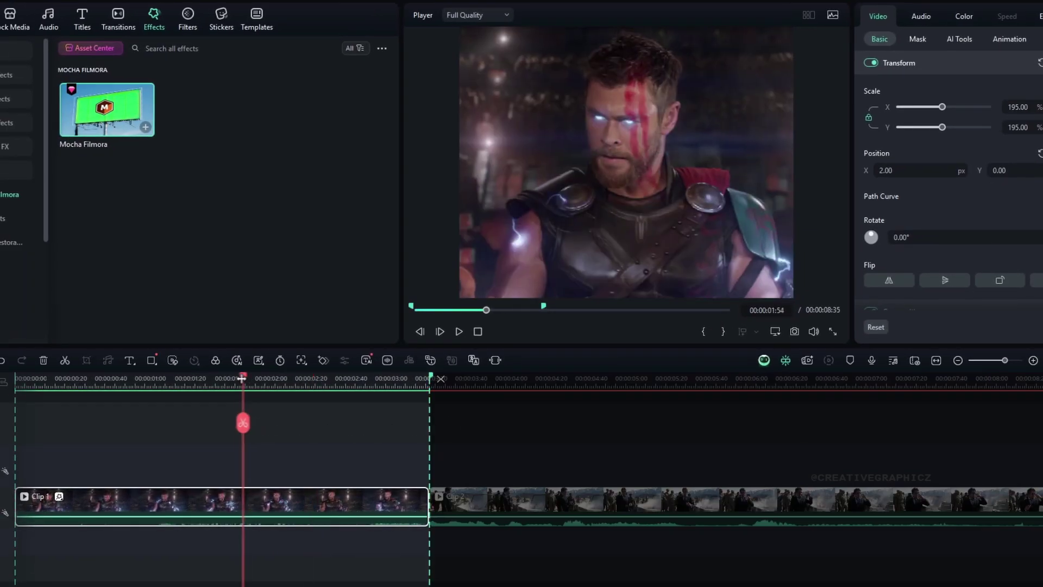
key(space)
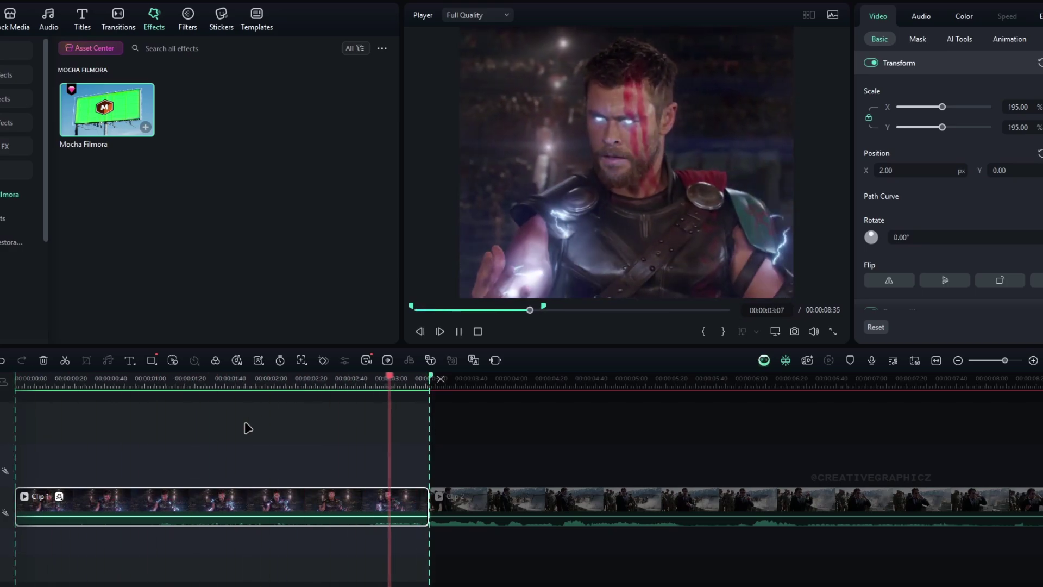
- Scrub into the desert scene of Clip 2 and drop the Mocha Filmora effect onto it
drag(451, 379, 794, 399)
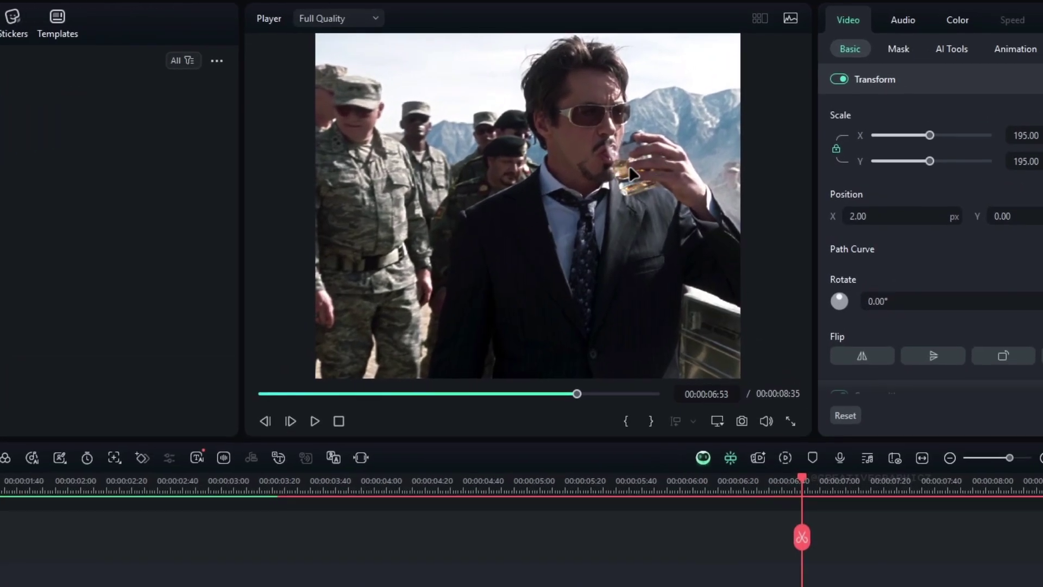
drag(806, 486, 445, 510)
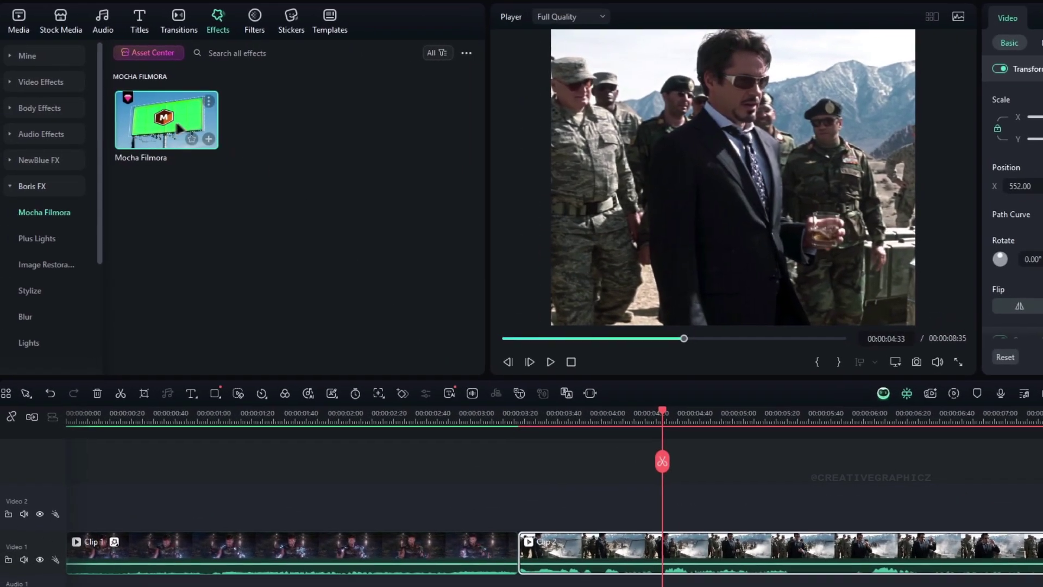
drag(63, 117, 452, 405)
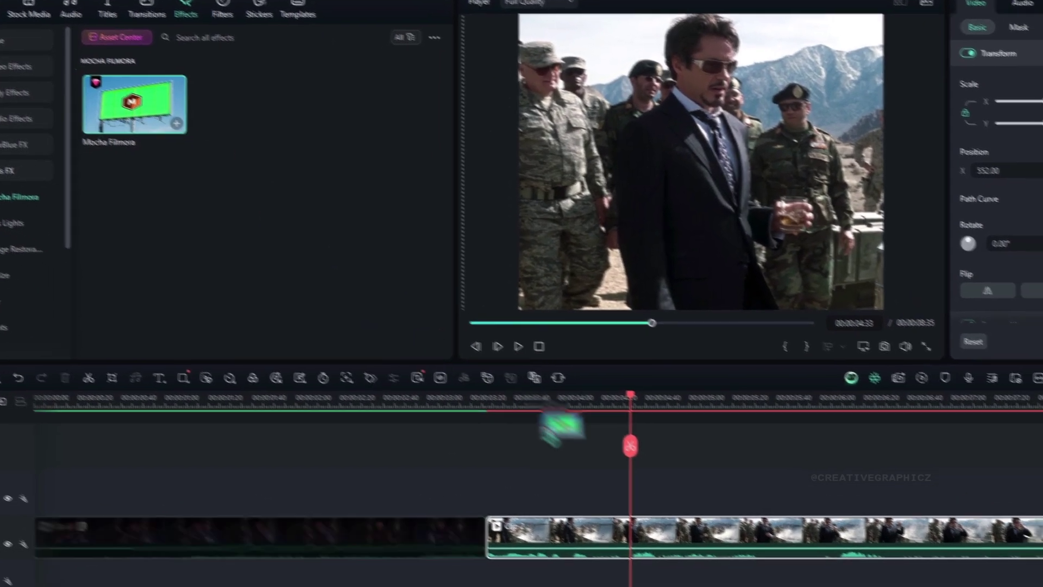
drag(547, 435, 616, 531)
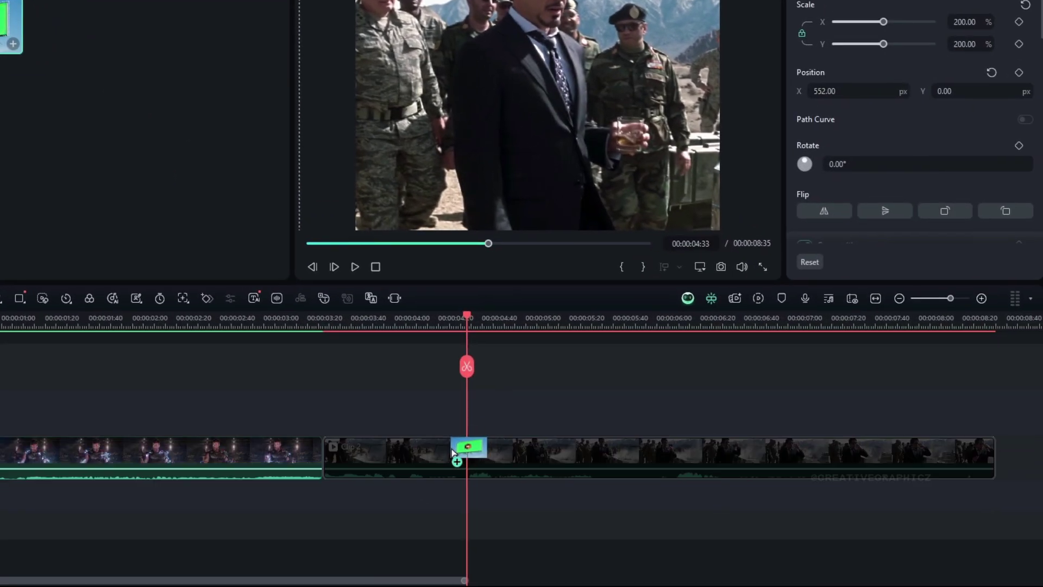
drag(452, 452, 453, 452)
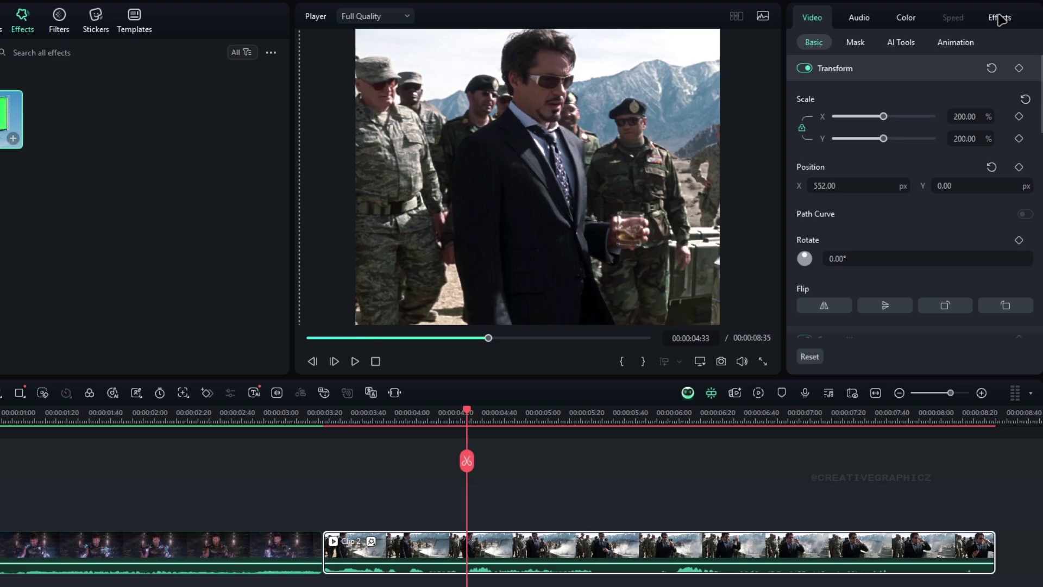
- Launch Mocha UI for Clip 2, go to frame 93 and zoom in on the man's face
click(1000, 18)
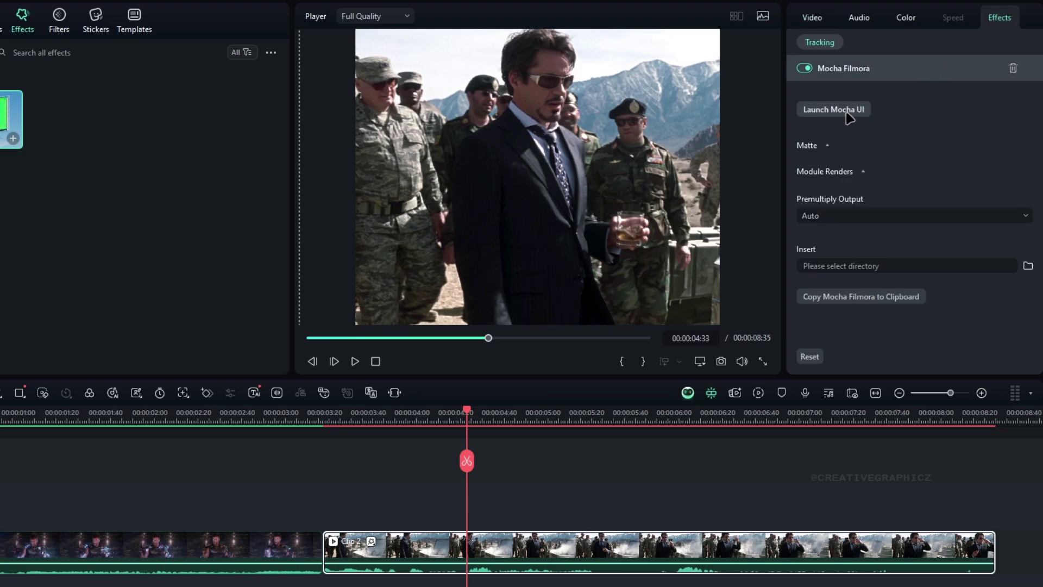
click(833, 110)
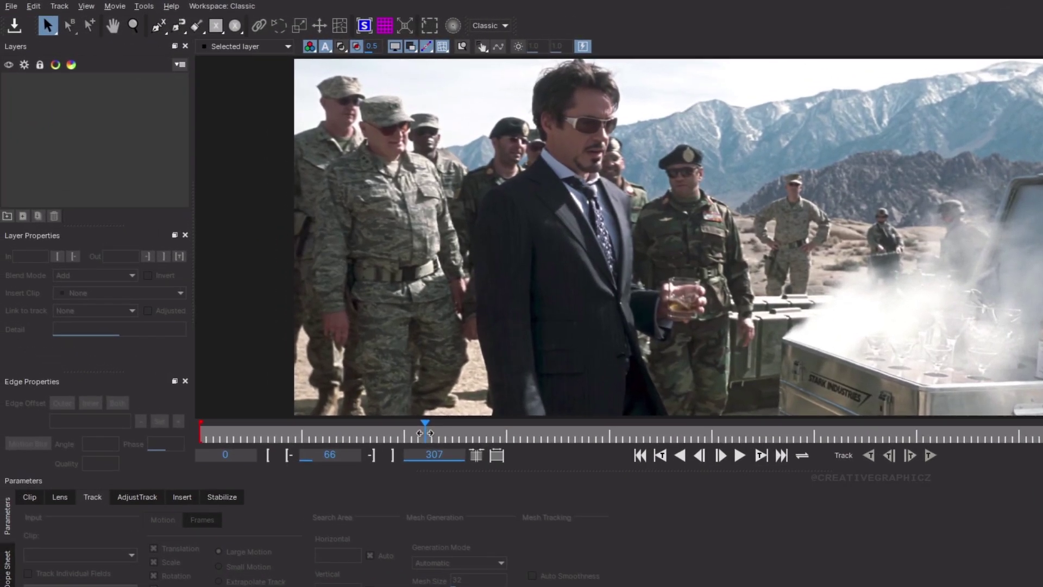
drag(338, 404, 423, 403)
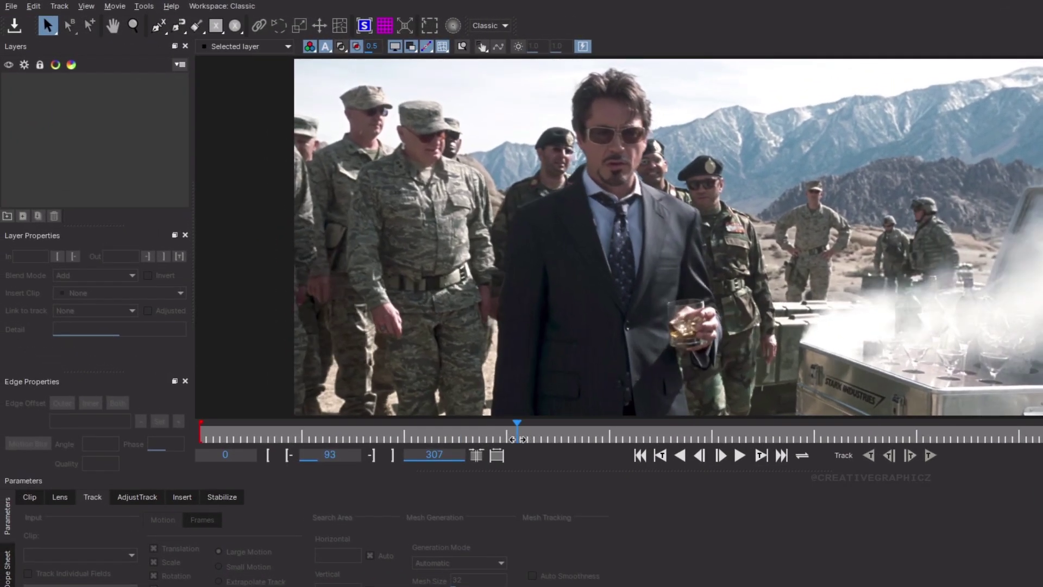
scroll(645, 385, up, 2)
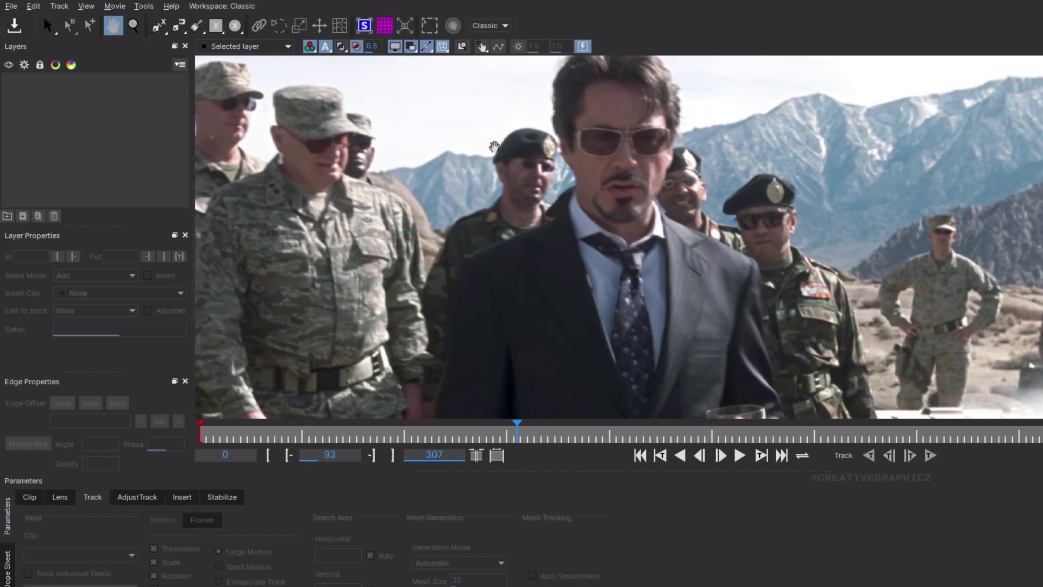
drag(494, 146, 506, 198)
- Draw a closed X-spline around the face and select the whole shape
click(158, 26)
scroll(618, 166, up, 2)
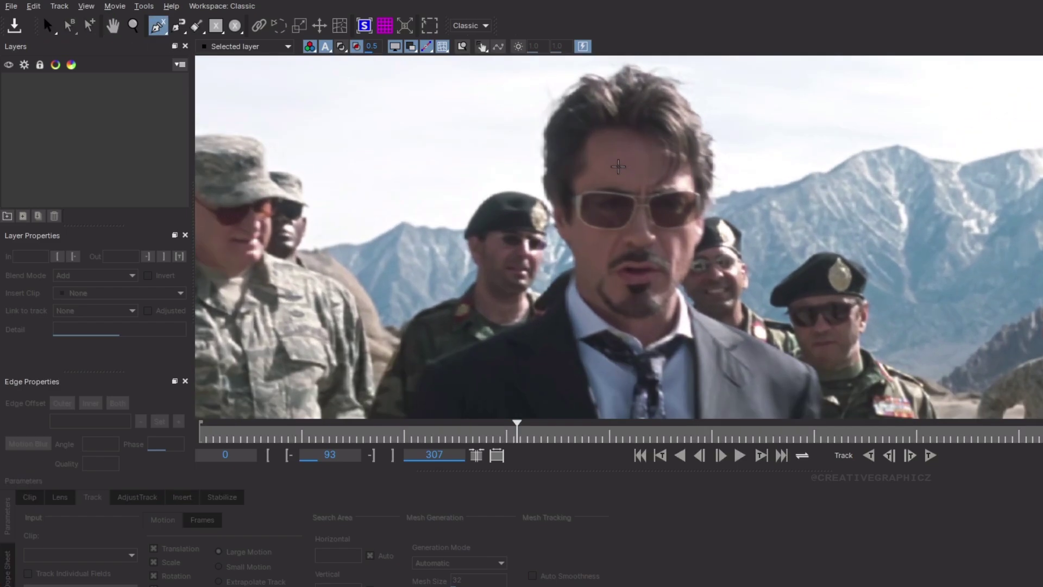
click(609, 146)
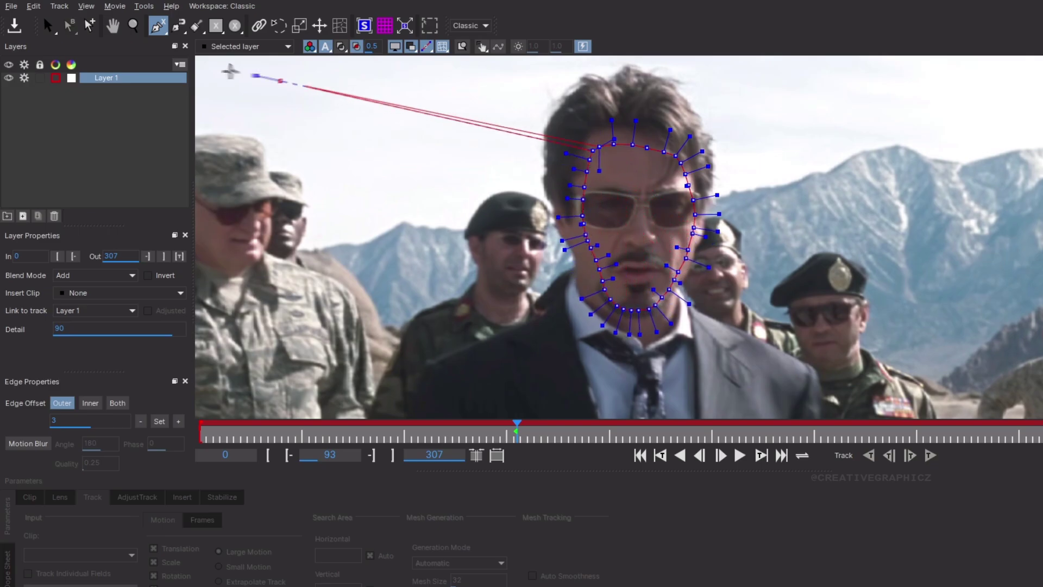
click(47, 25)
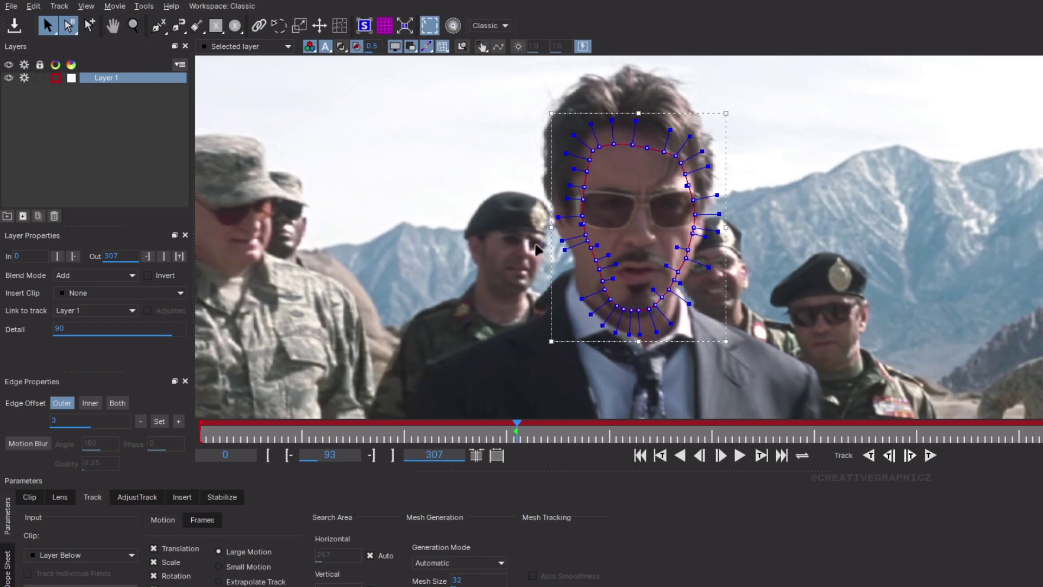
click(593, 270)
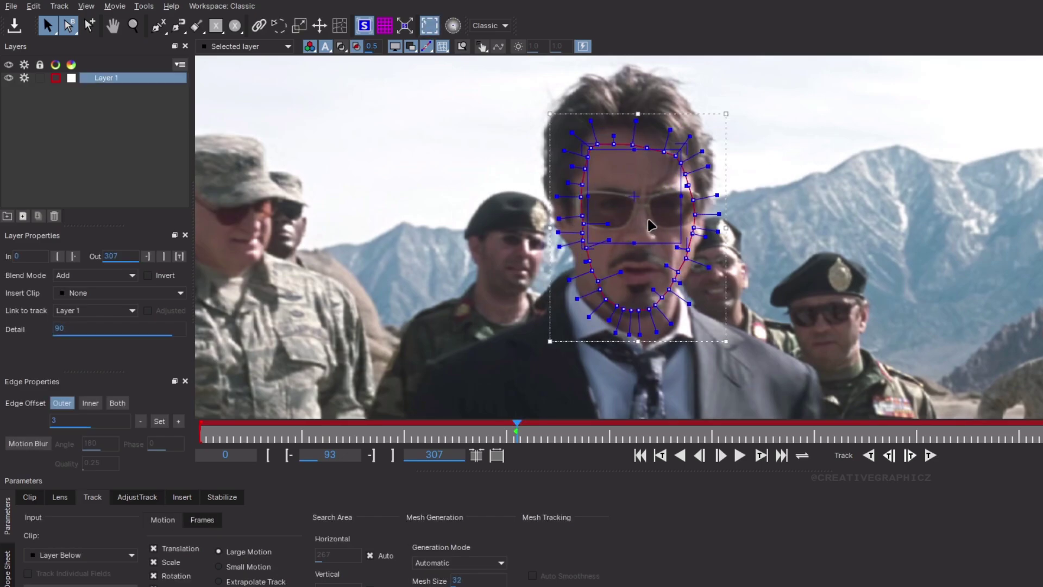
scroll(650, 225, down, 2)
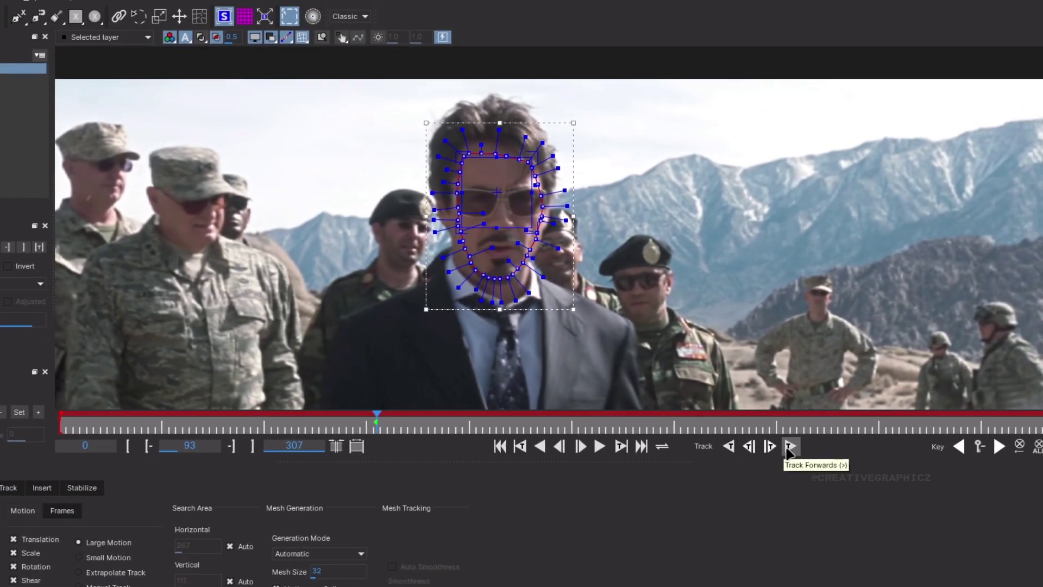
- Track the face shape forwards and backwards, then play the clip to verify the track
click(789, 448)
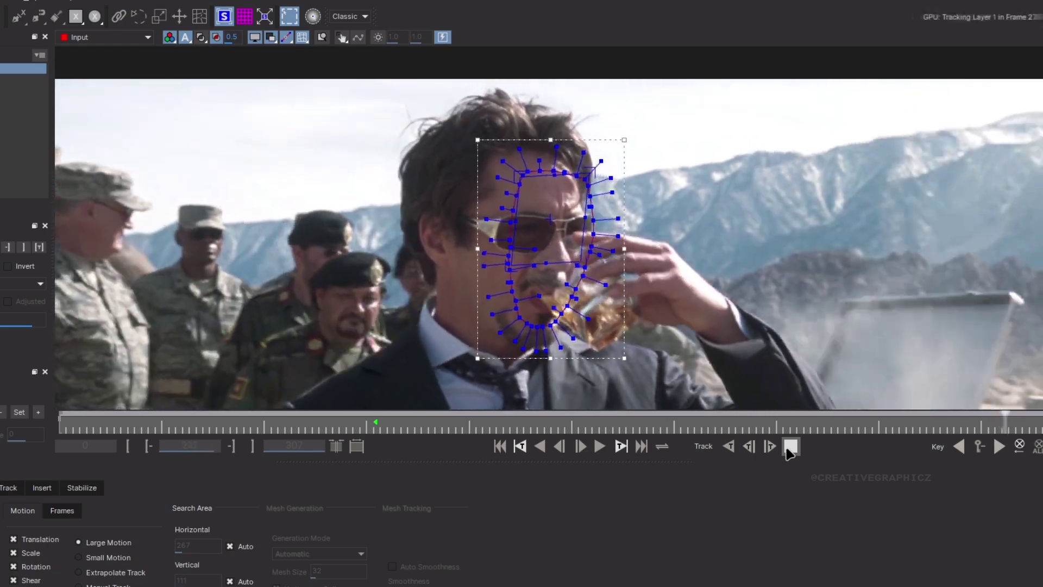
click(728, 447)
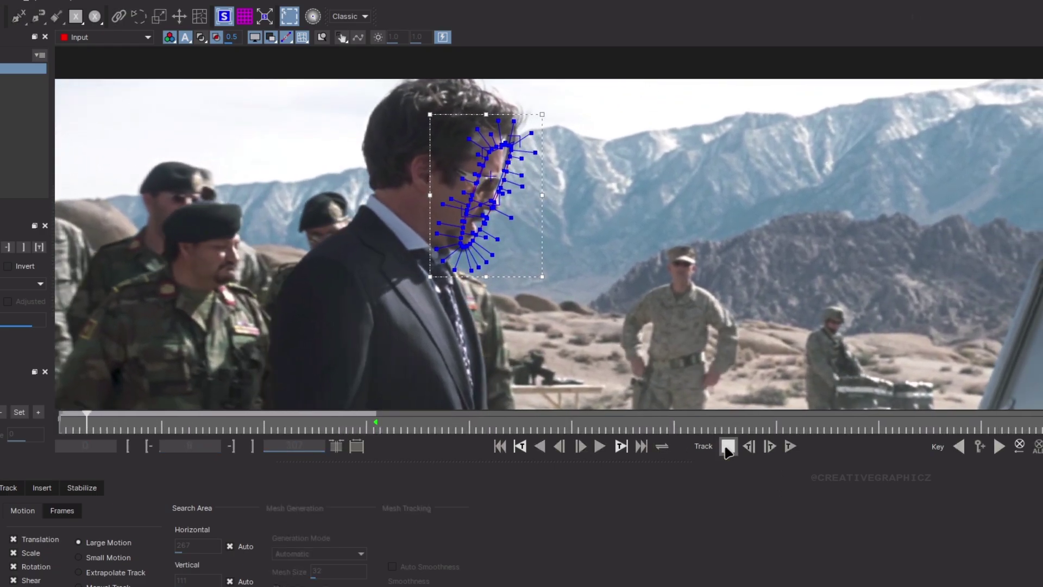
click(600, 447)
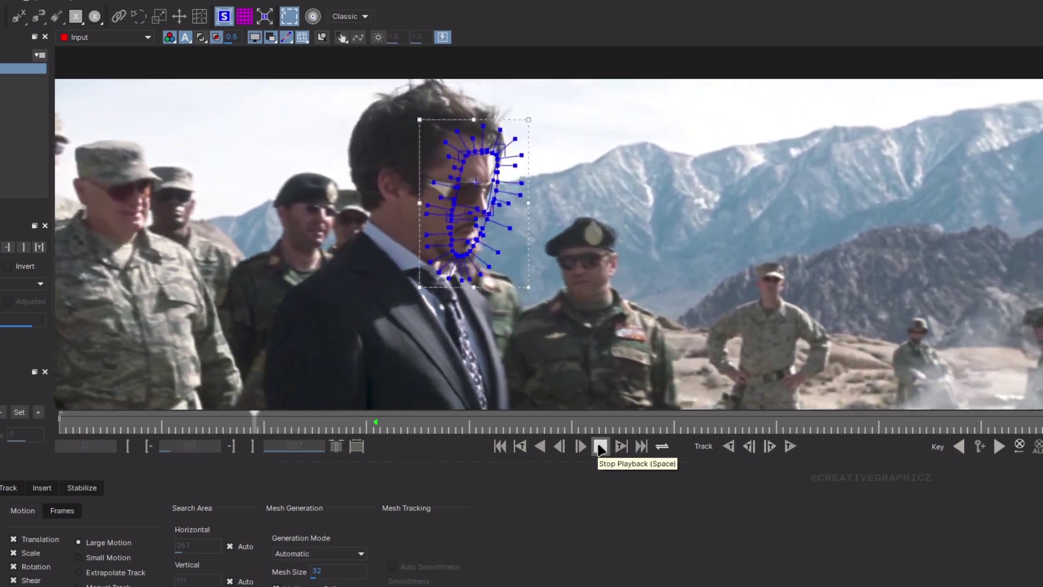
click(600, 448)
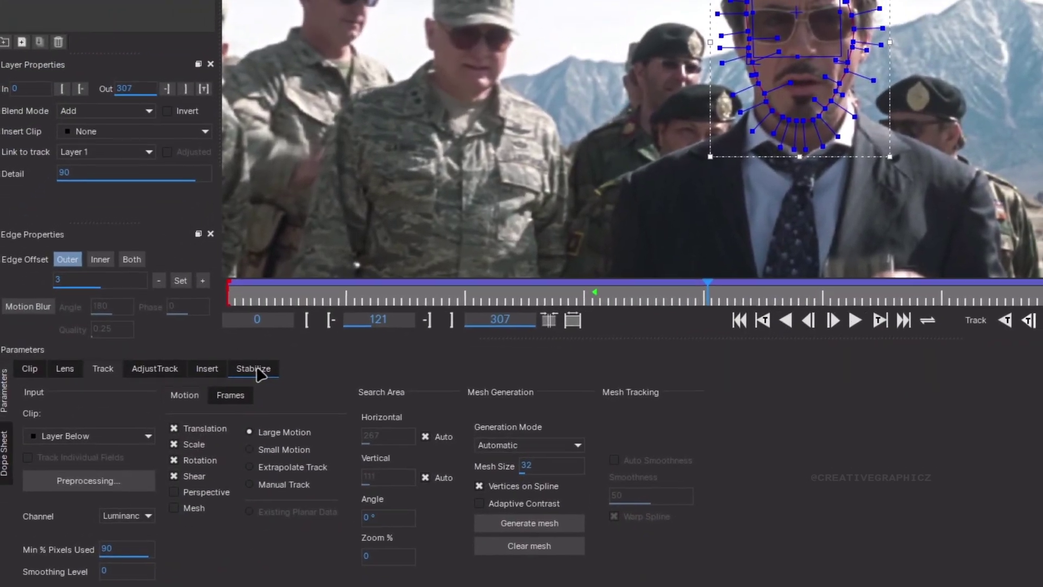
- In the Stabilize tab, enable Maximum smoothing and adjust which motions get smoothed
click(256, 366)
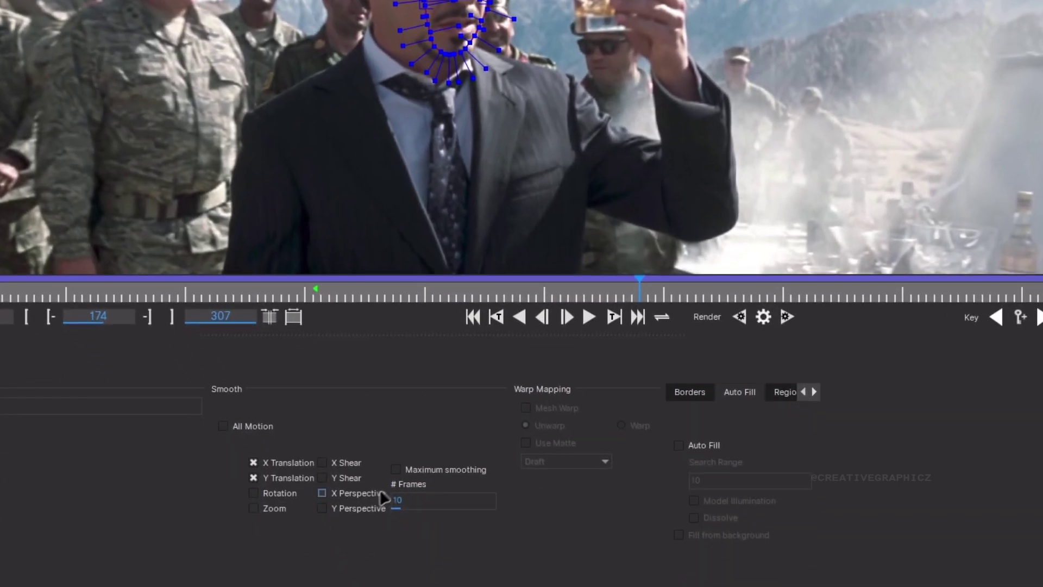
click(403, 470)
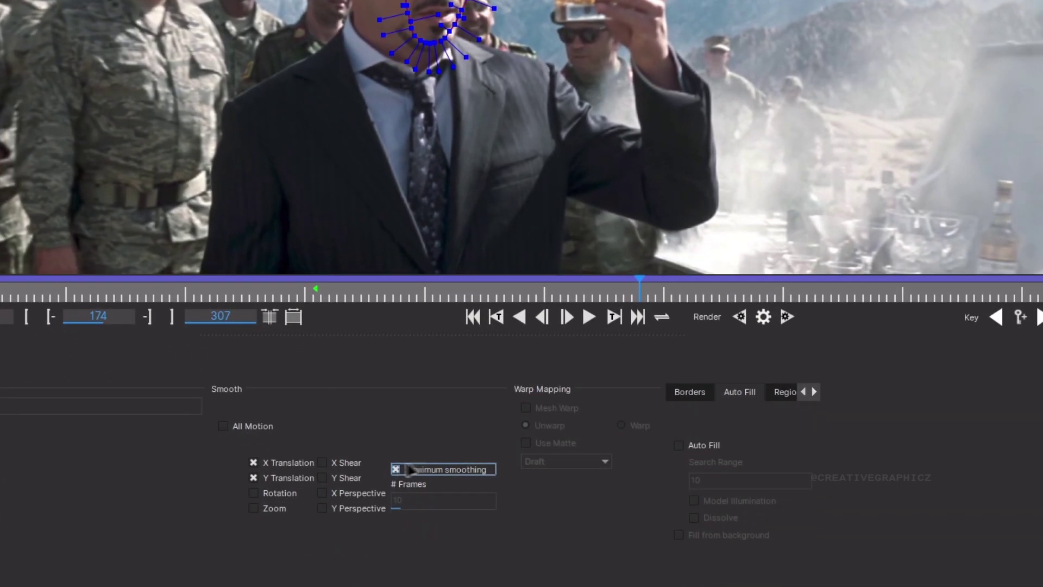
click(254, 493)
click(253, 494)
click(254, 508)
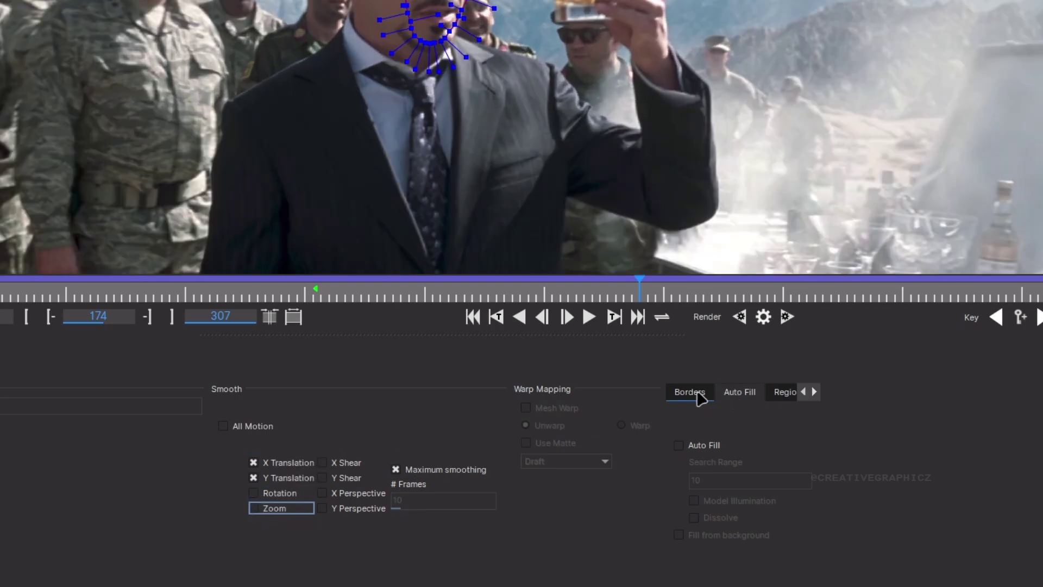
- Set borders to Centre and Zoom, then preview the stabilized clip
click(719, 473)
click(719, 490)
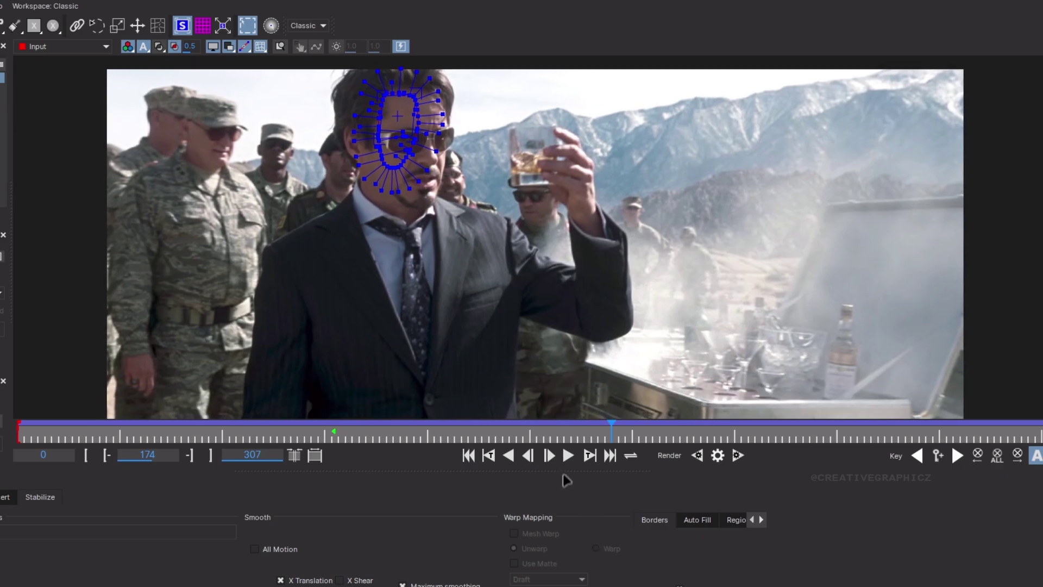
click(569, 456)
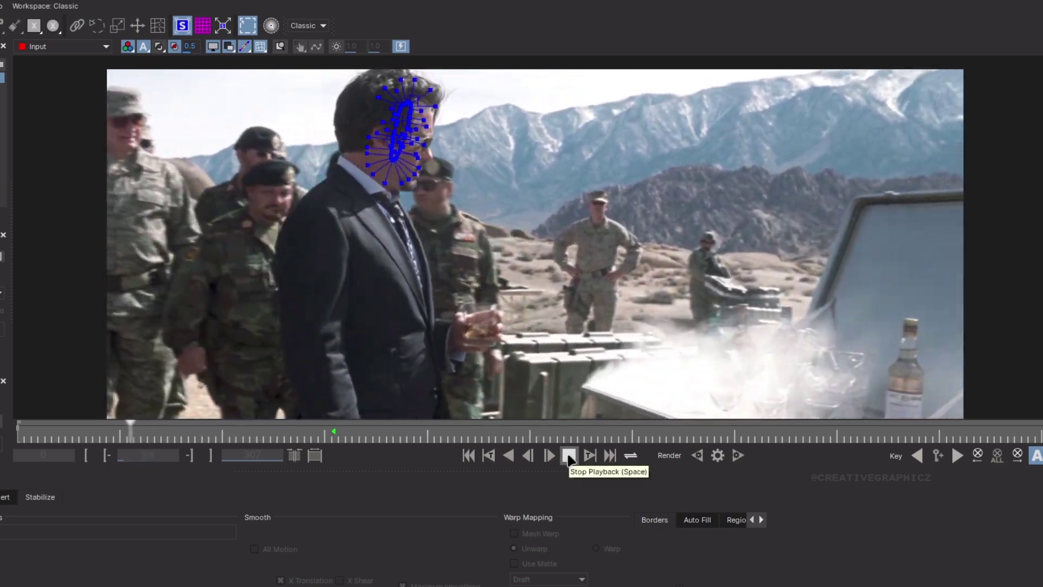
click(569, 456)
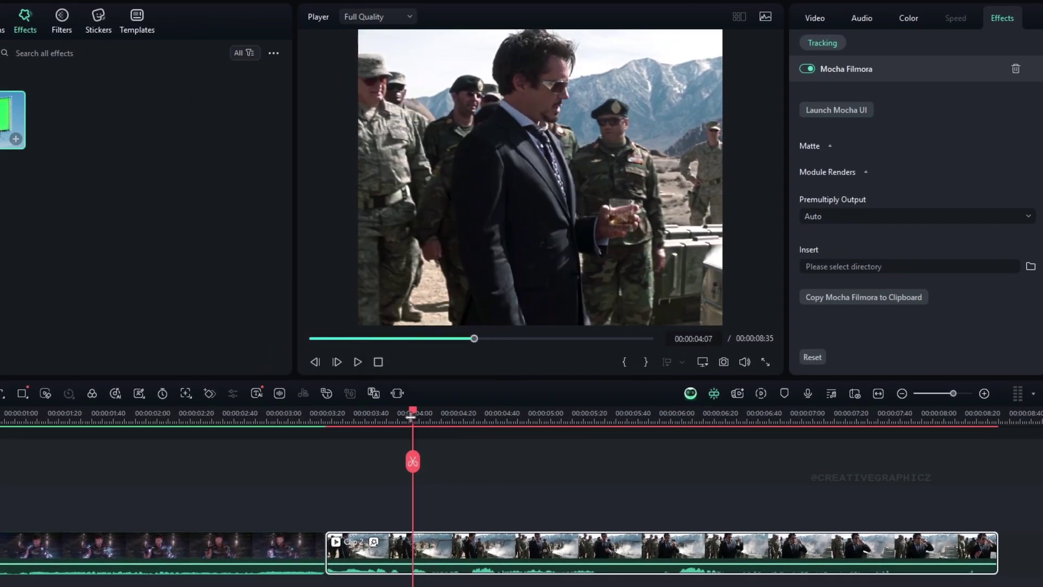
- Expand Module Renders in the Mocha Filmora effect and choose a render module
click(814, 20)
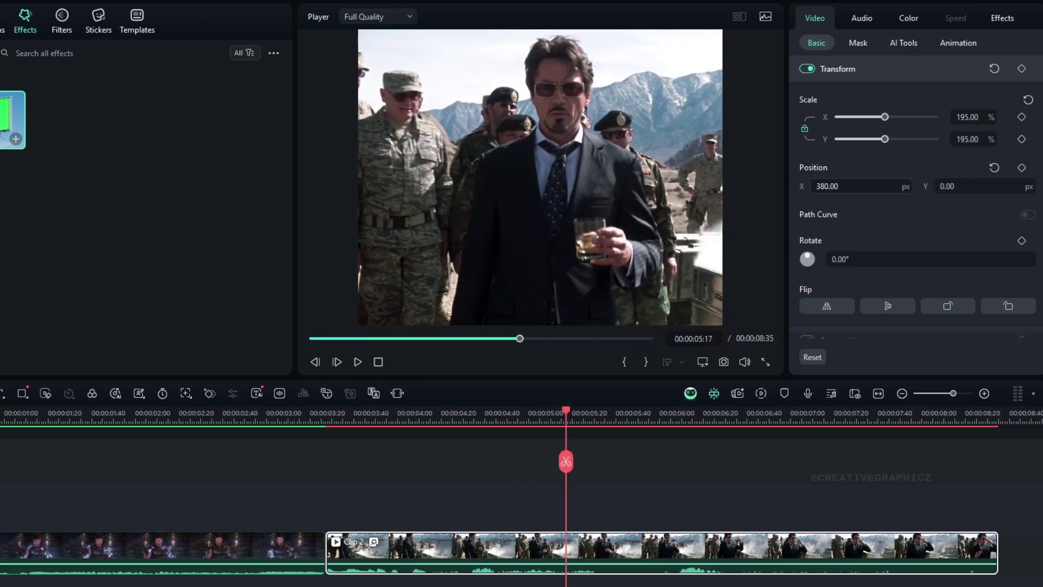
click(840, 172)
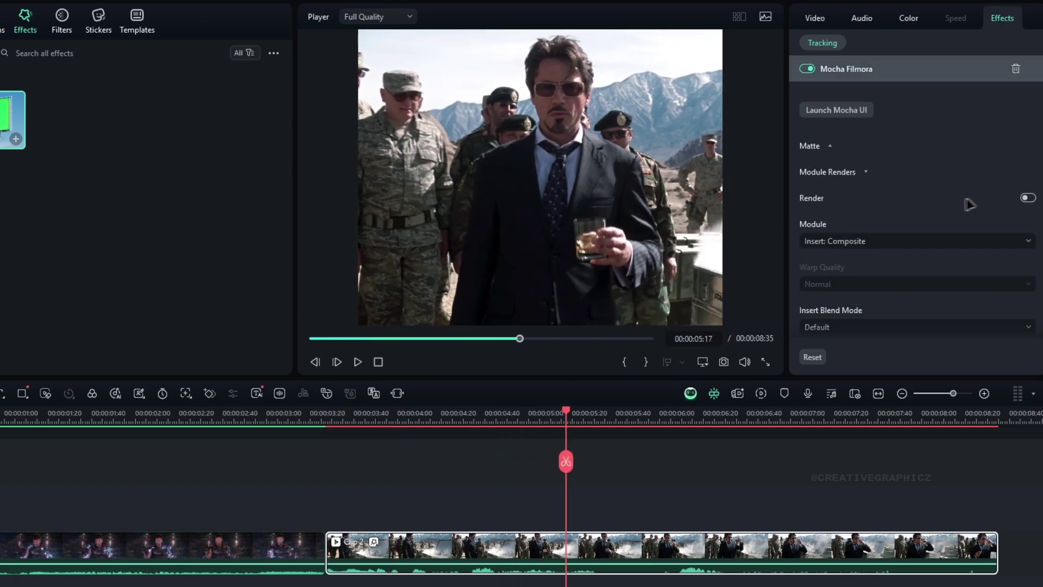
click(931, 245)
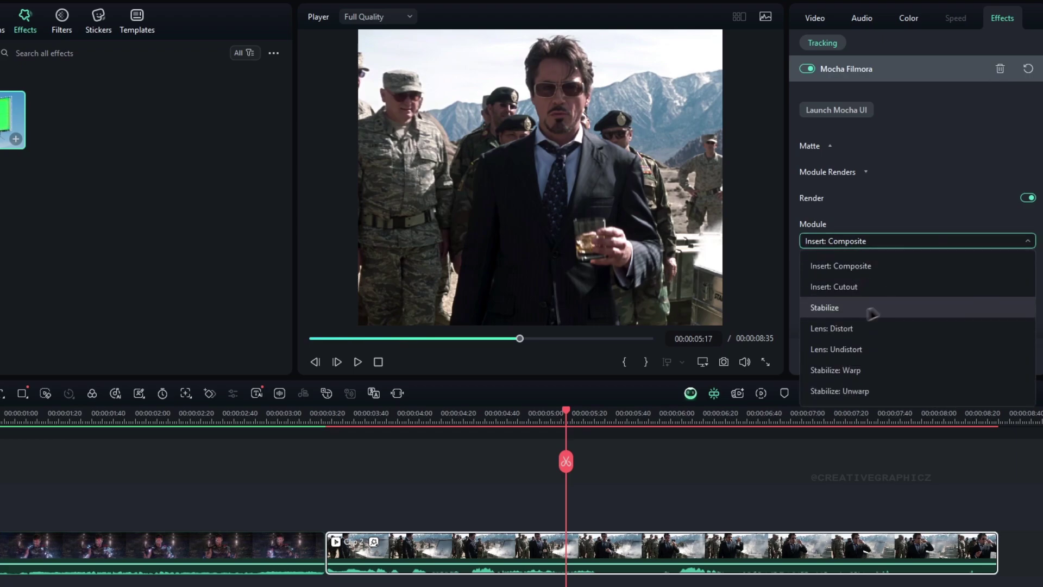
click(837, 330)
- Set Clip 2's Position X to 396 px and play the reframed clip from its start
click(815, 19)
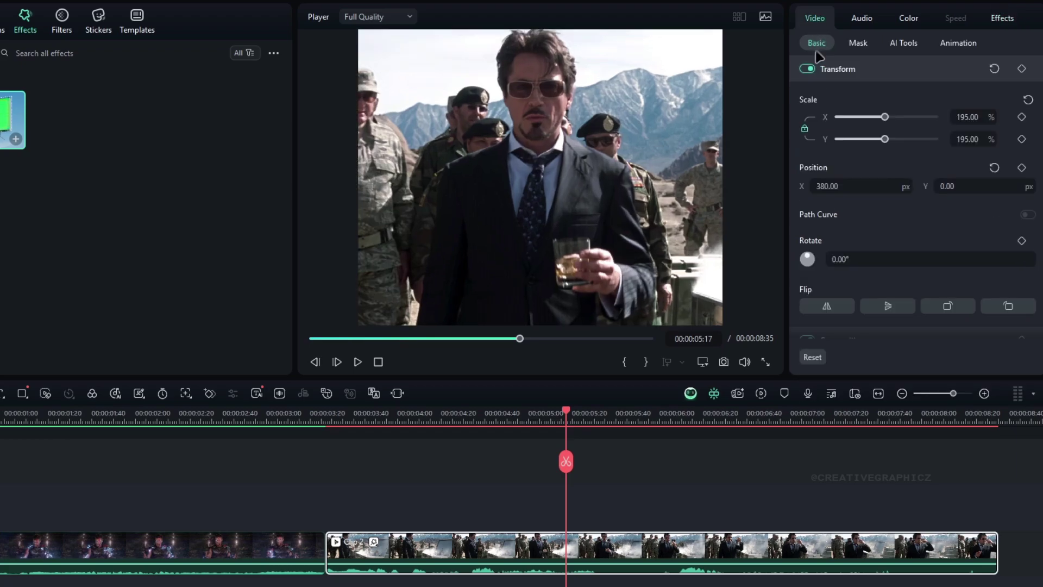
drag(883, 186, 891, 186)
drag(560, 415, 320, 454)
key(space)
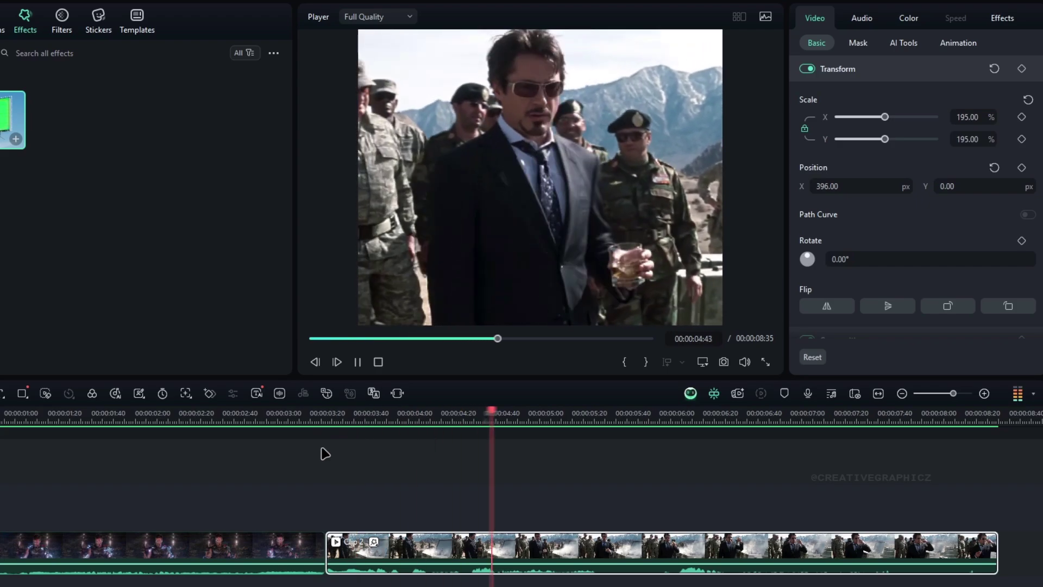